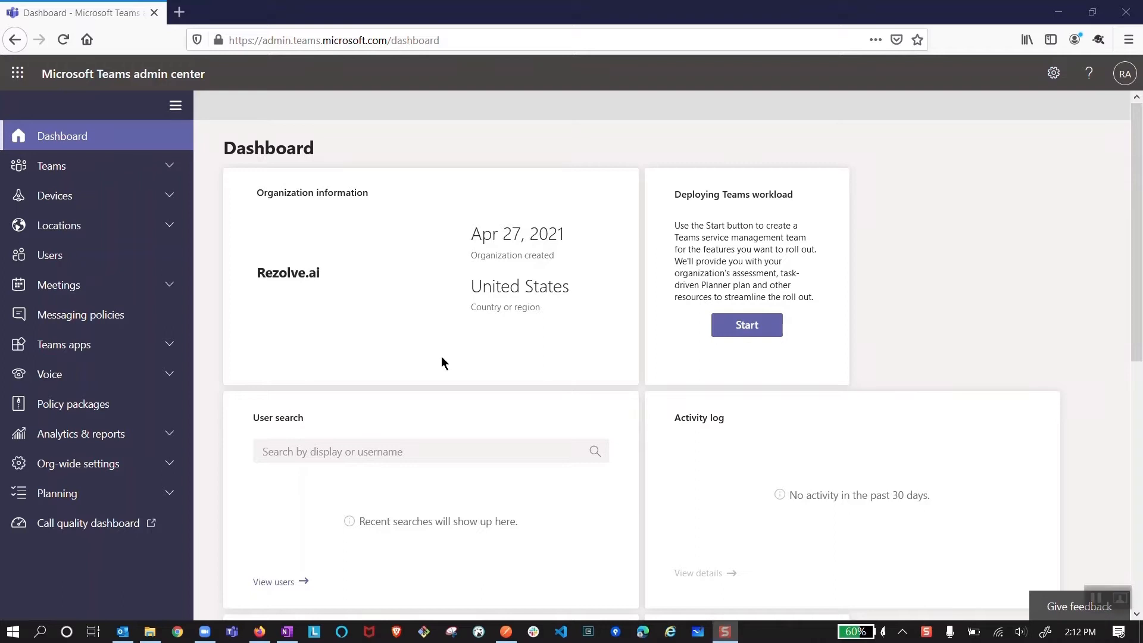
- Open the Manage apps page of the Teams admin center
{"action": "left_click", "coordinate": [266, 43]}
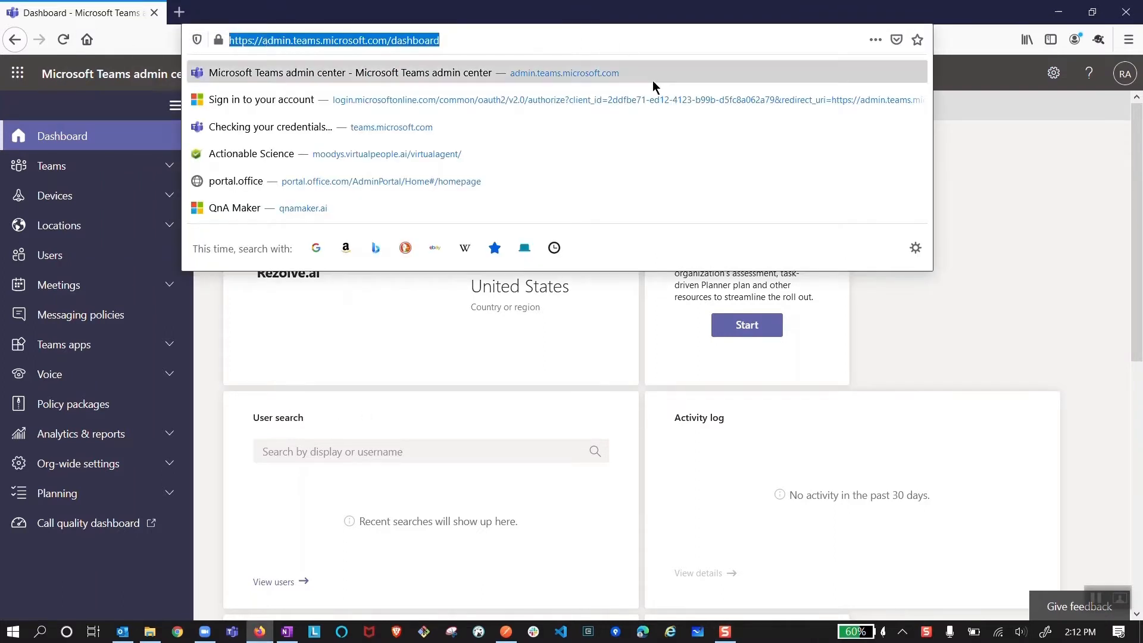
{"action": "left_click", "coordinate": [1037, 311]}
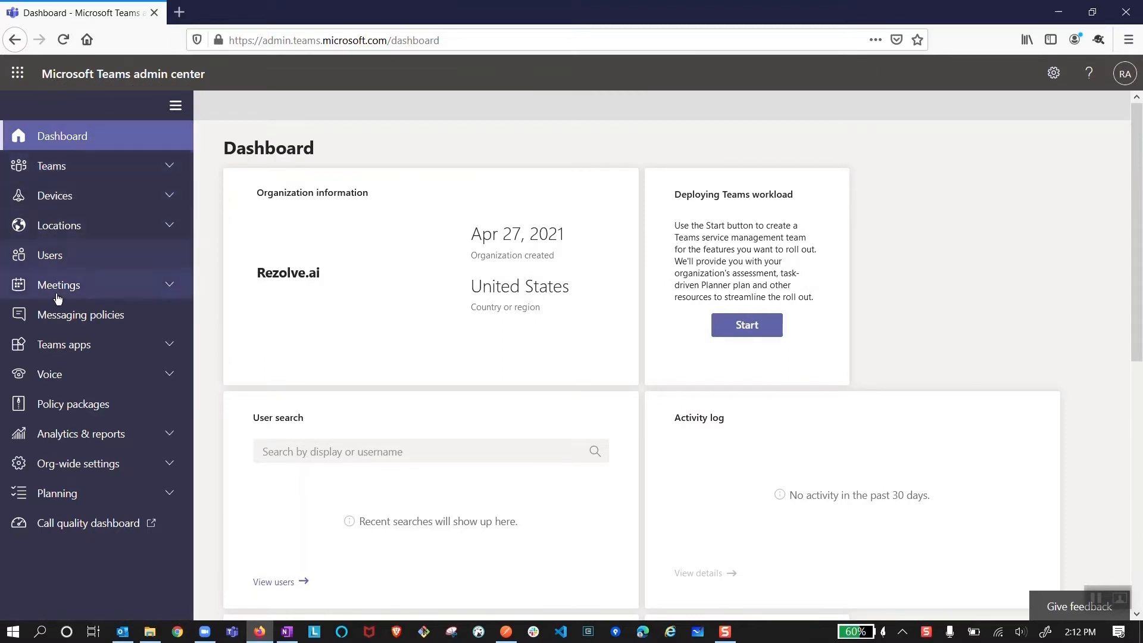
{"action": "left_click", "coordinate": [56, 346]}
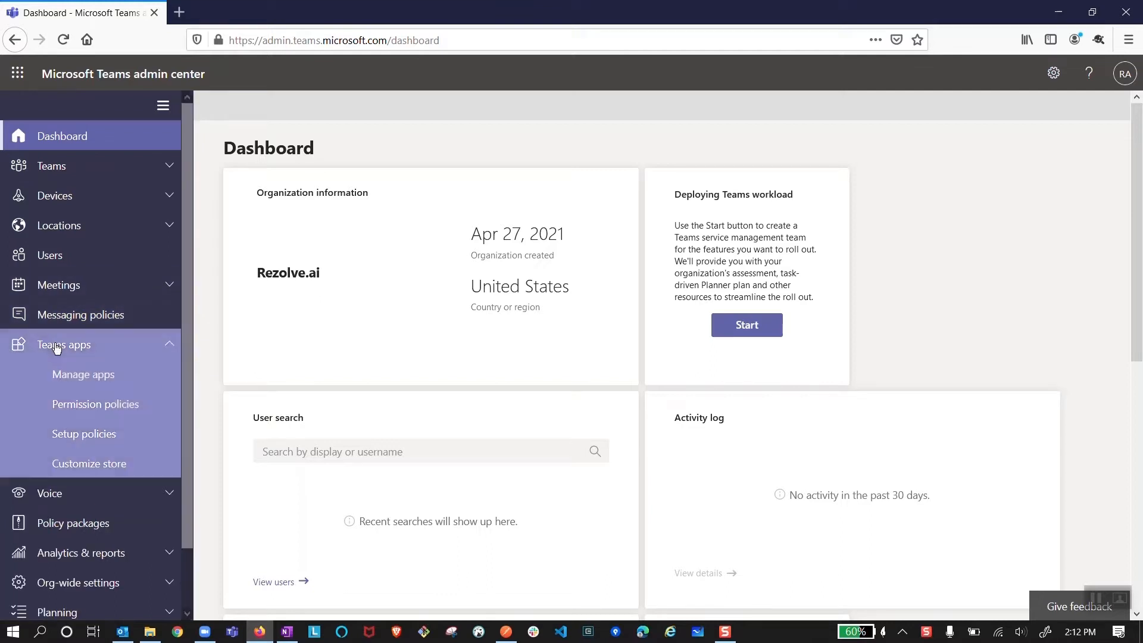
{"action": "left_click", "coordinate": [85, 375]}
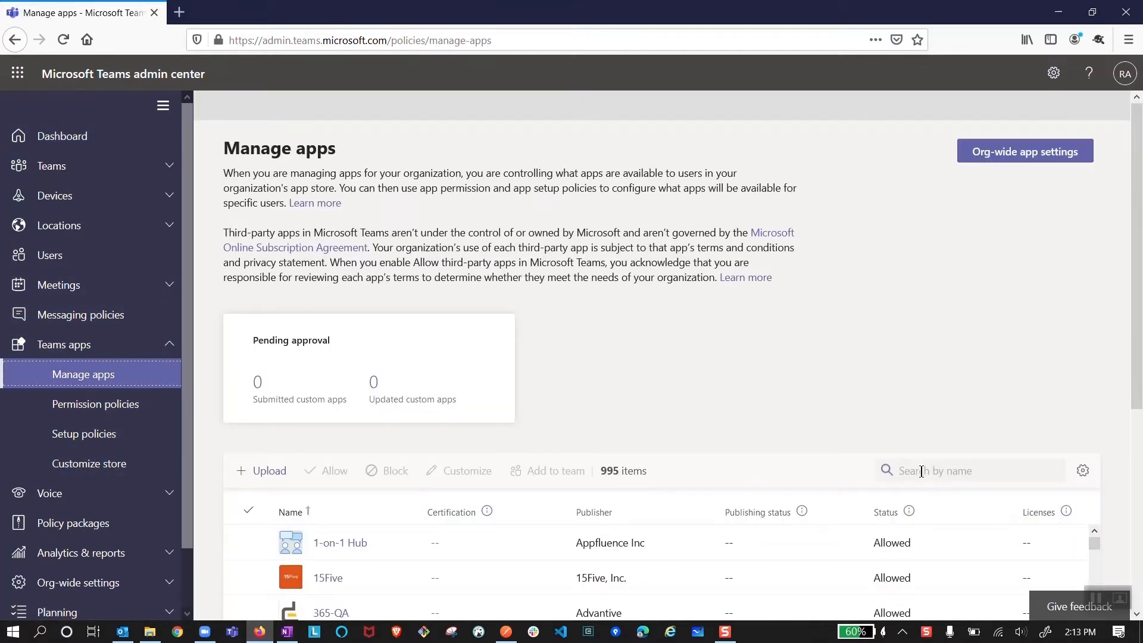
- Search the organization's app list for Rezolve and check the app's status at the organizational level
{"action": "left_click", "coordinate": [950, 470]}
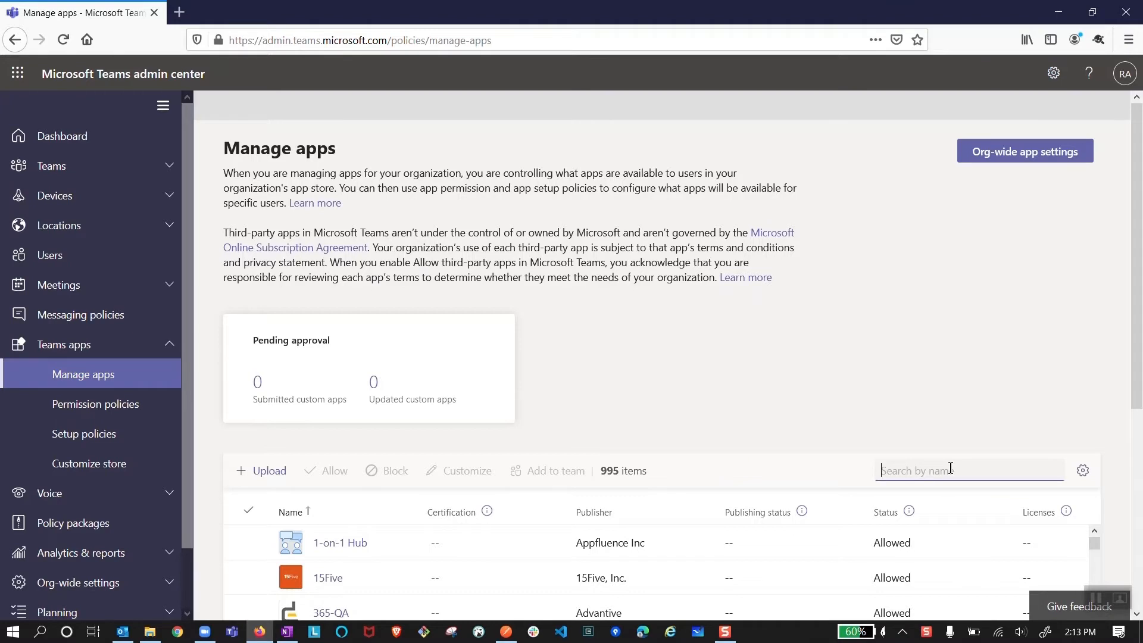
{"action": "type", "text": "Rezolve"}
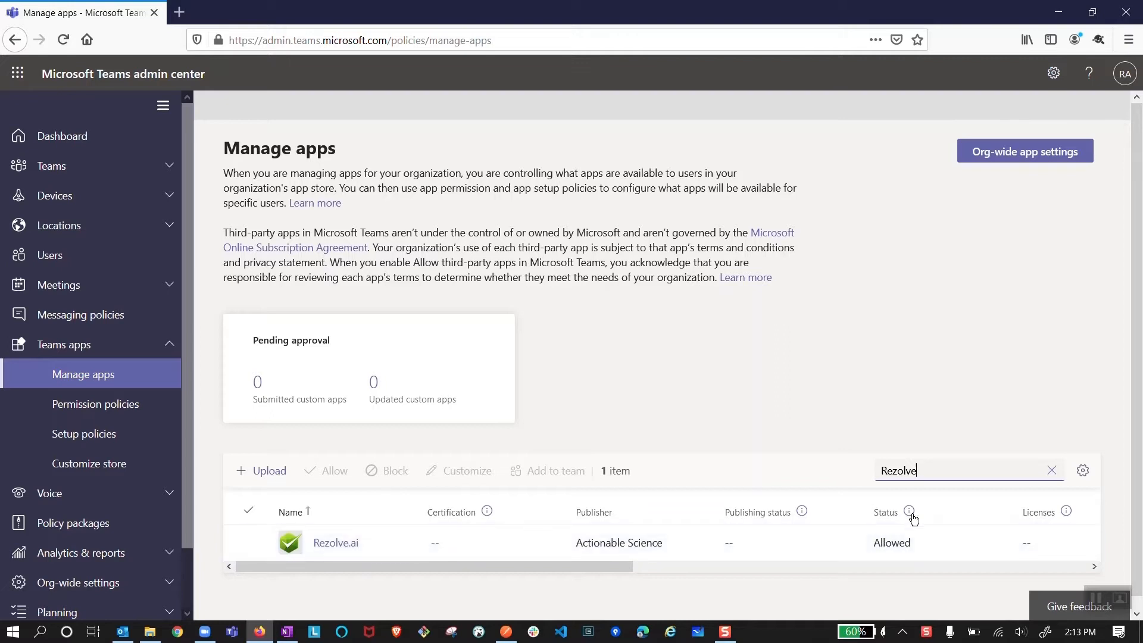
{"action": "mouse_move", "coordinate": [911, 515]}
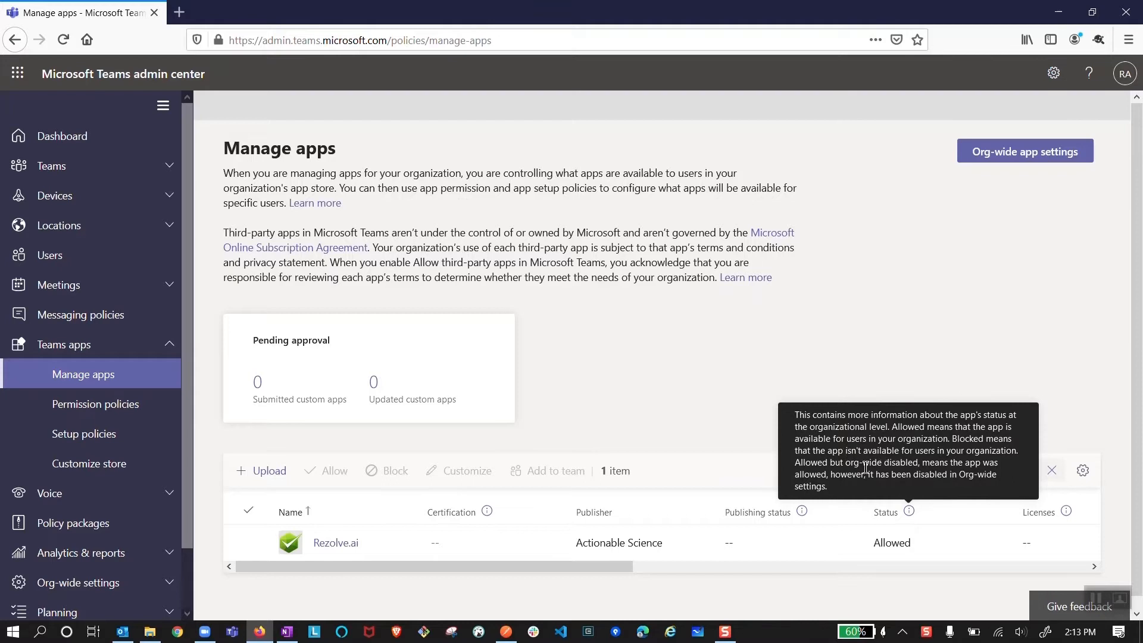
{"action": "left_click", "coordinate": [892, 549]}
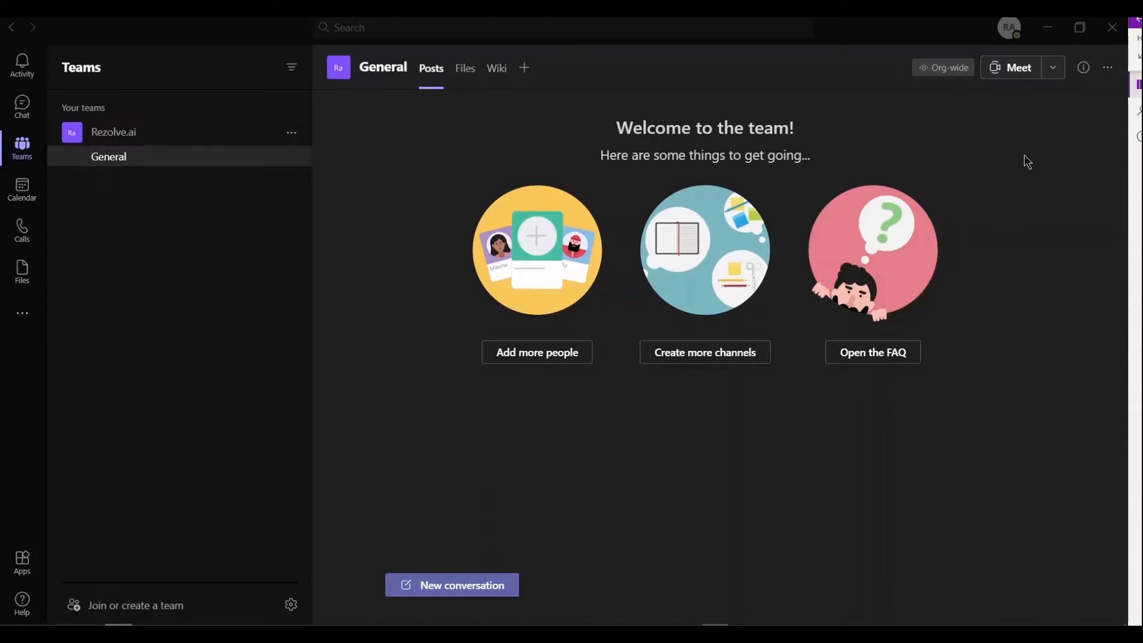
- In the Microsoft Teams client, check the signed-in account and search the app store for rezolve.ai
{"action": "left_click", "coordinate": [1009, 27]}
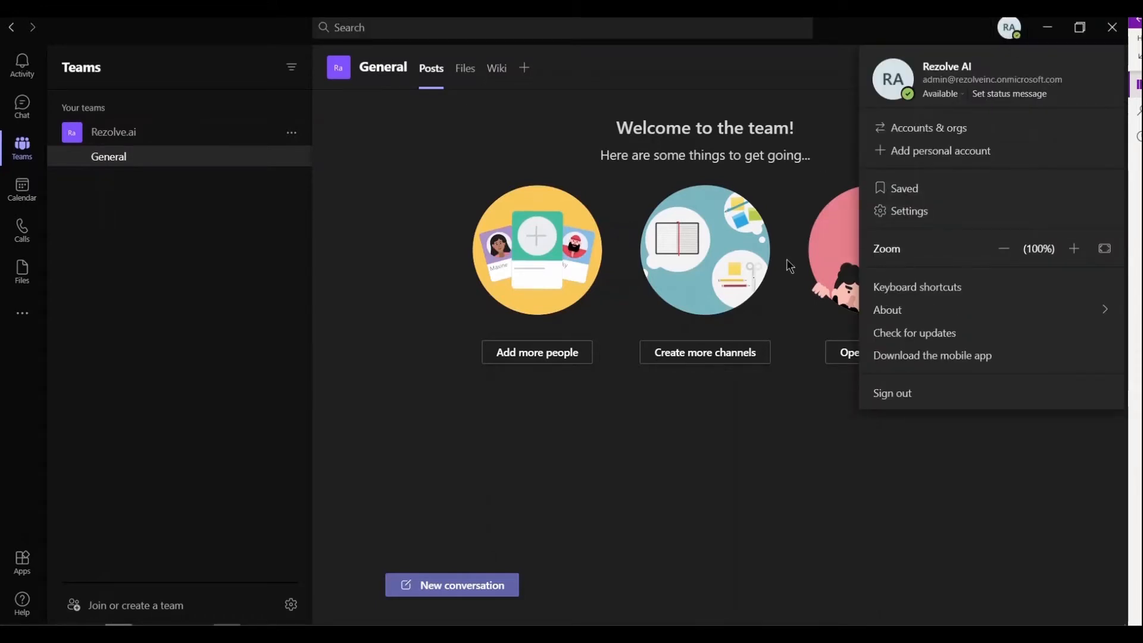
{"action": "left_click", "coordinate": [491, 462]}
{"action": "left_click", "coordinate": [22, 559]}
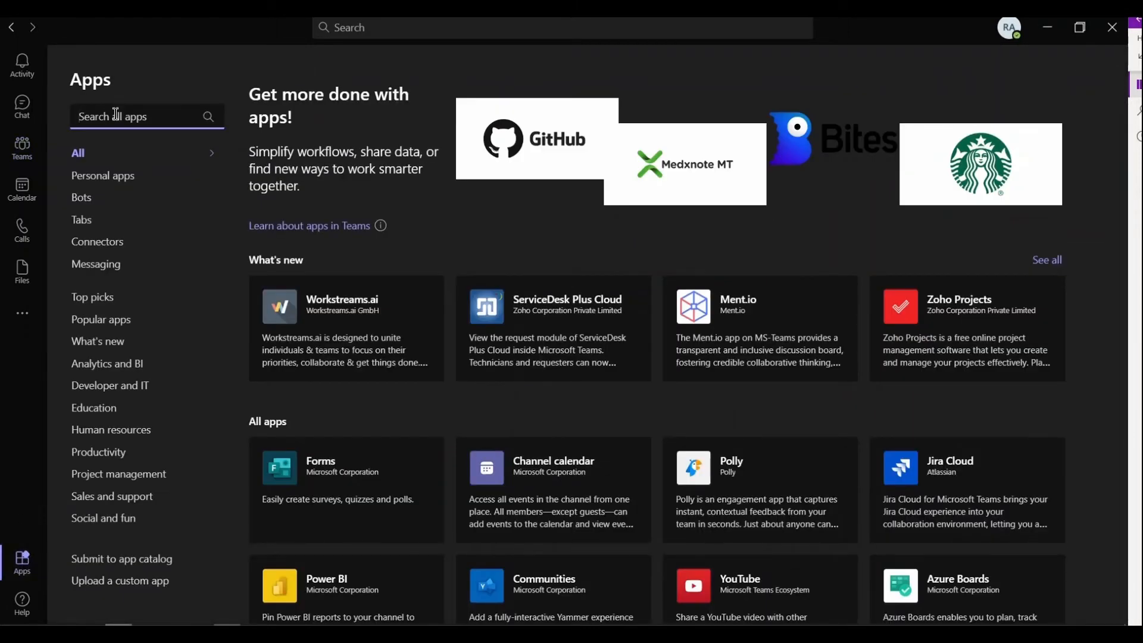
{"action": "type", "text": "rezolv"}
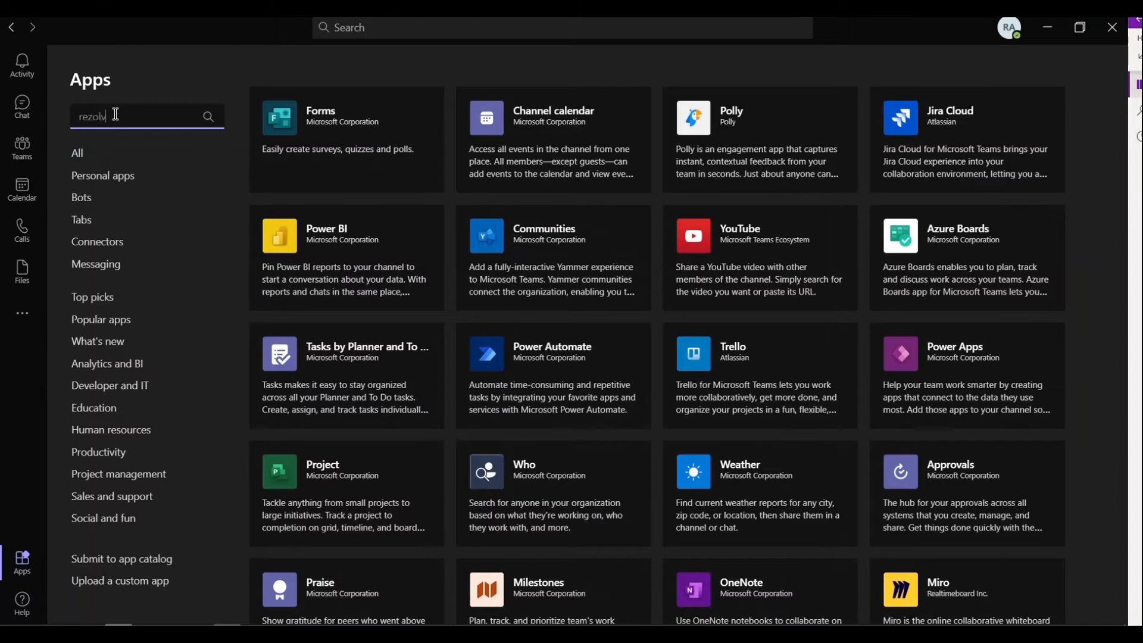
{"action": "type", "text": "e.ai"}
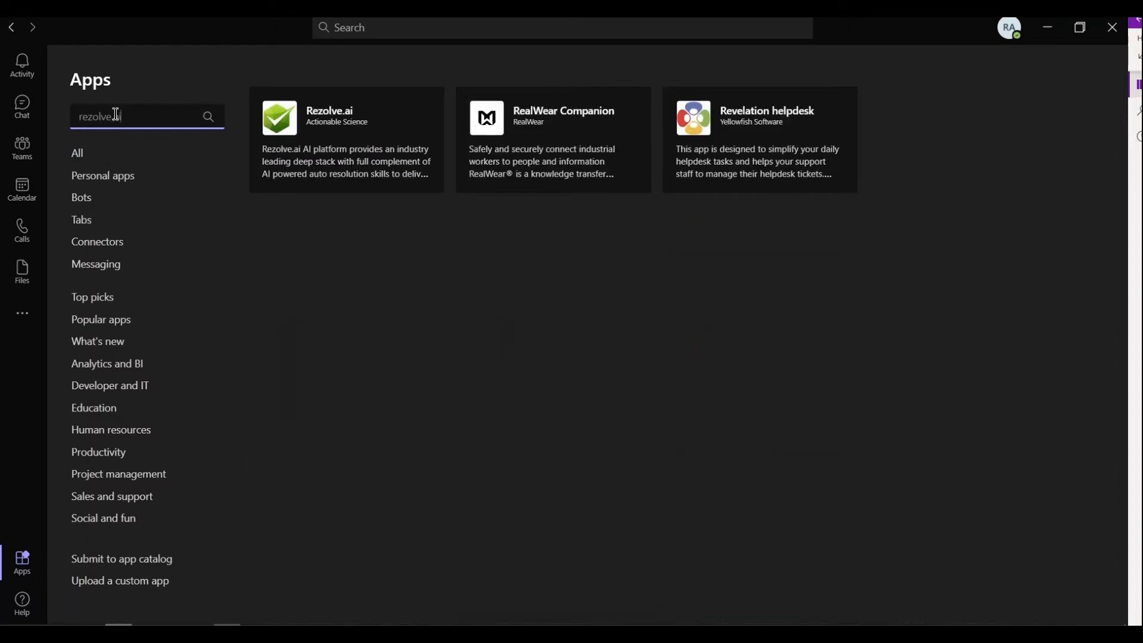
- Review the Rezolve.ai app's description and add the app to Teams
{"action": "left_click", "coordinate": [313, 164]}
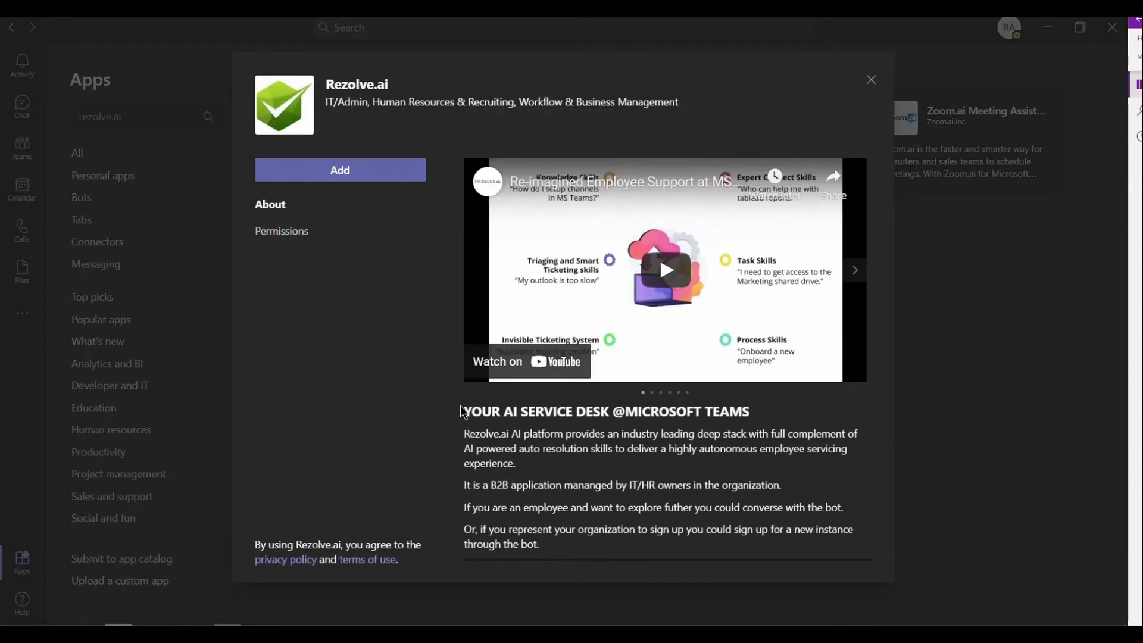
{"action": "left_click_drag", "start_coordinate": [464, 416], "coordinate": [750, 411]}
{"action": "left_click", "coordinate": [753, 424]}
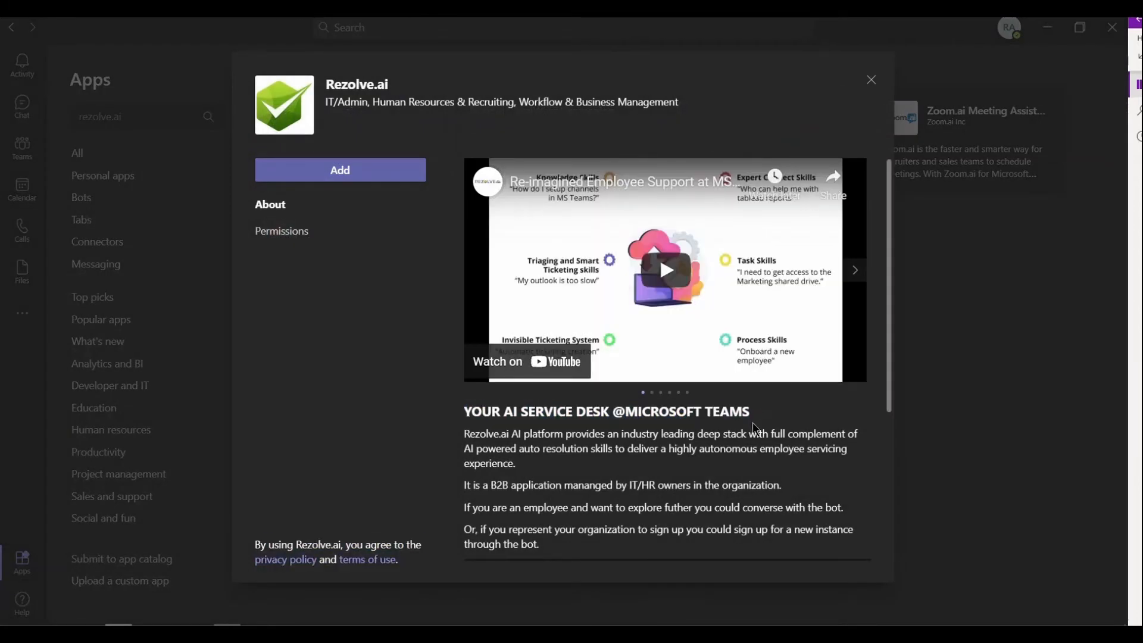
{"action": "left_click", "coordinate": [342, 173]}
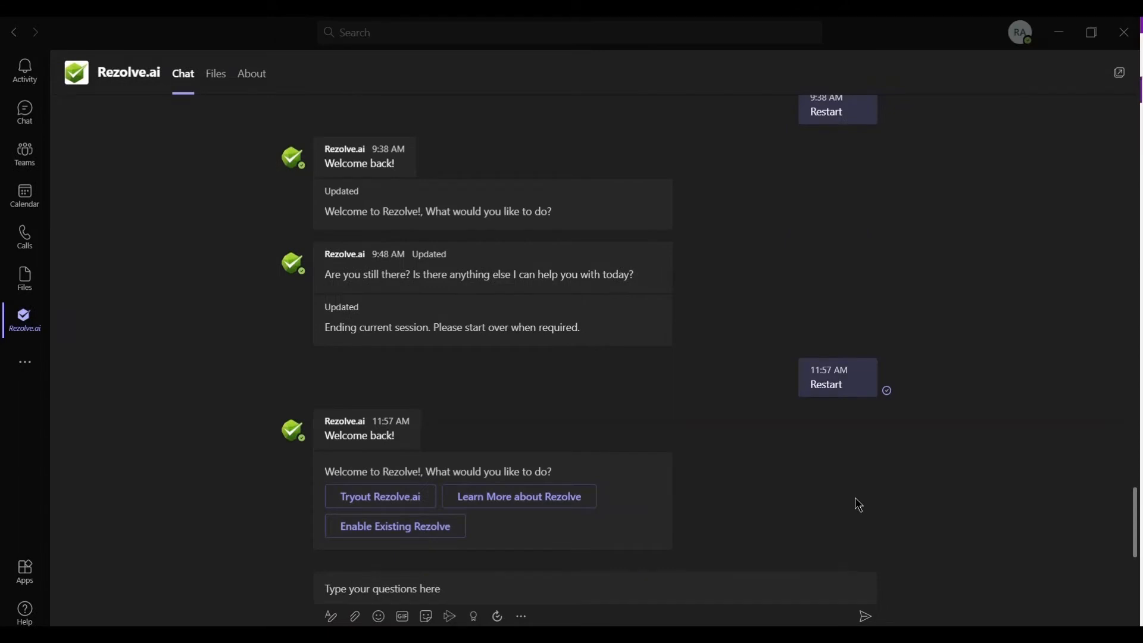
- Check the signed-in account and choose Tryout Rezolve.ai in the bot chat to start a free trial registration
{"action": "left_click", "coordinate": [1020, 43]}
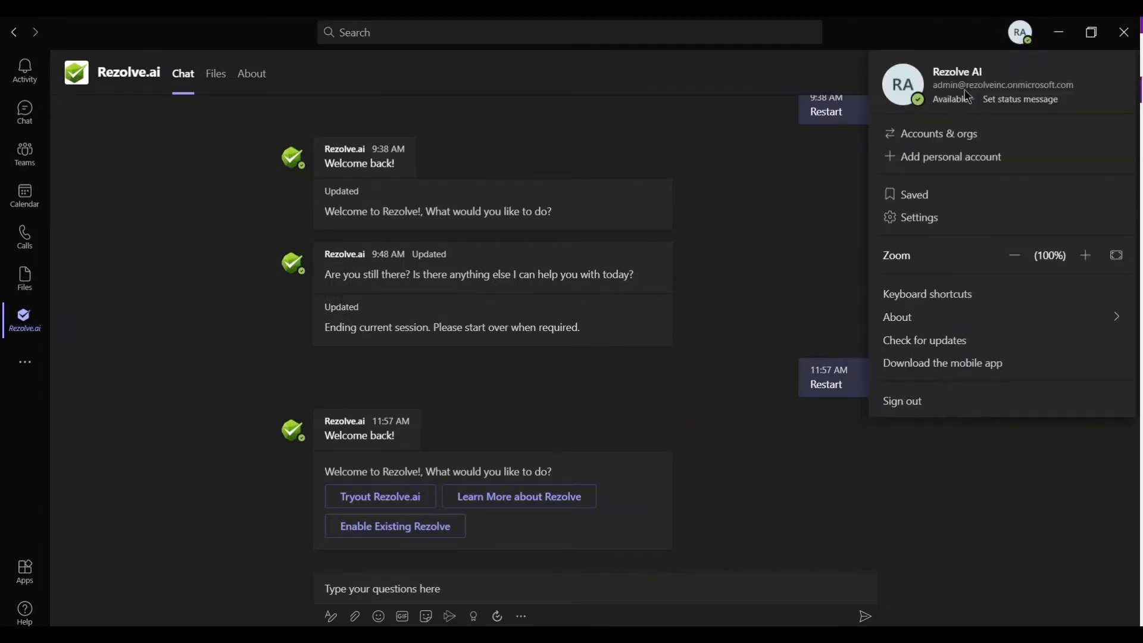
{"action": "left_click", "coordinate": [733, 496]}
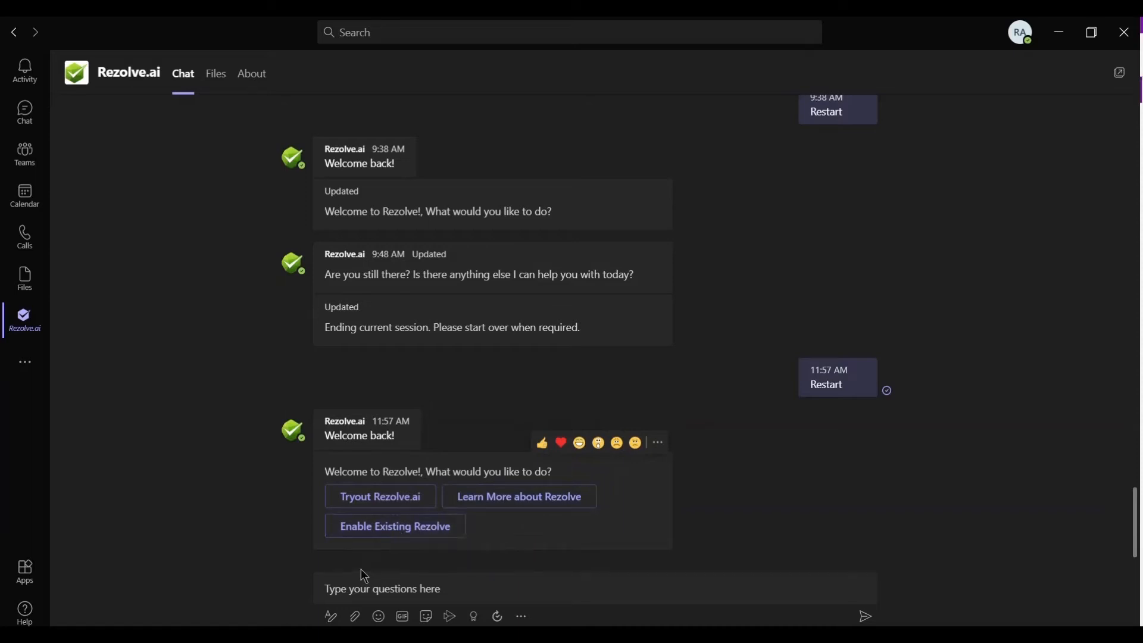
{"action": "left_click", "coordinate": [372, 506]}
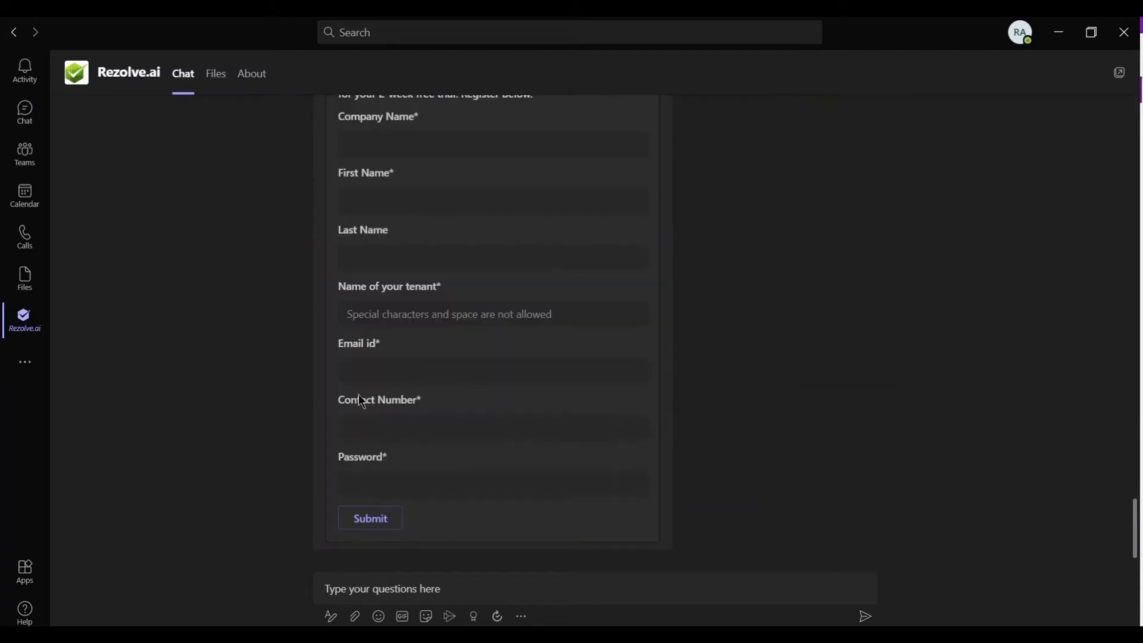
- Enter My New Company as the company name and fill in the registrant's first and last names
{"action": "scroll", "coordinate": [676, 436], "scroll_direction": "up", "scroll_amount": 3}
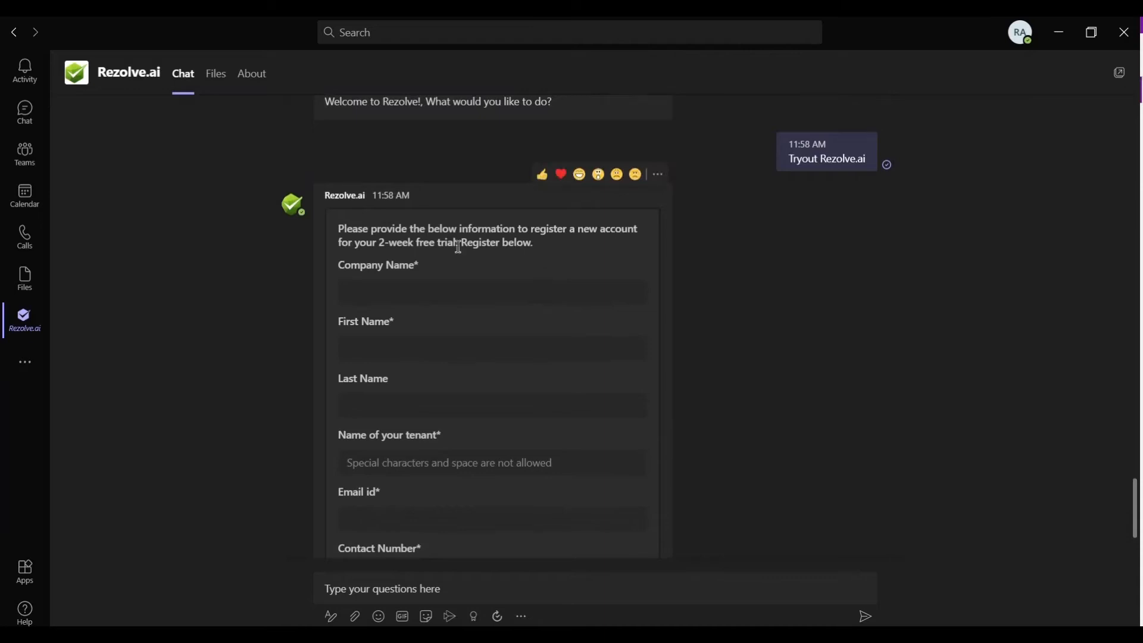
{"action": "left_click", "coordinate": [393, 292]}
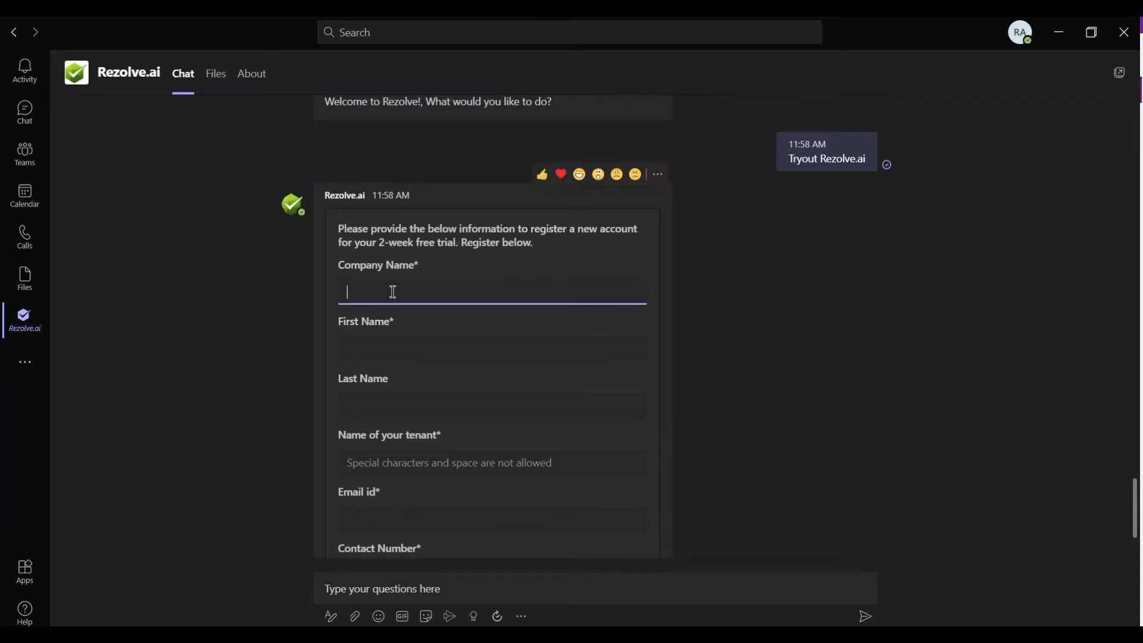
{"action": "type", "text": "My New Company"}
{"action": "key", "text": "Tab"}
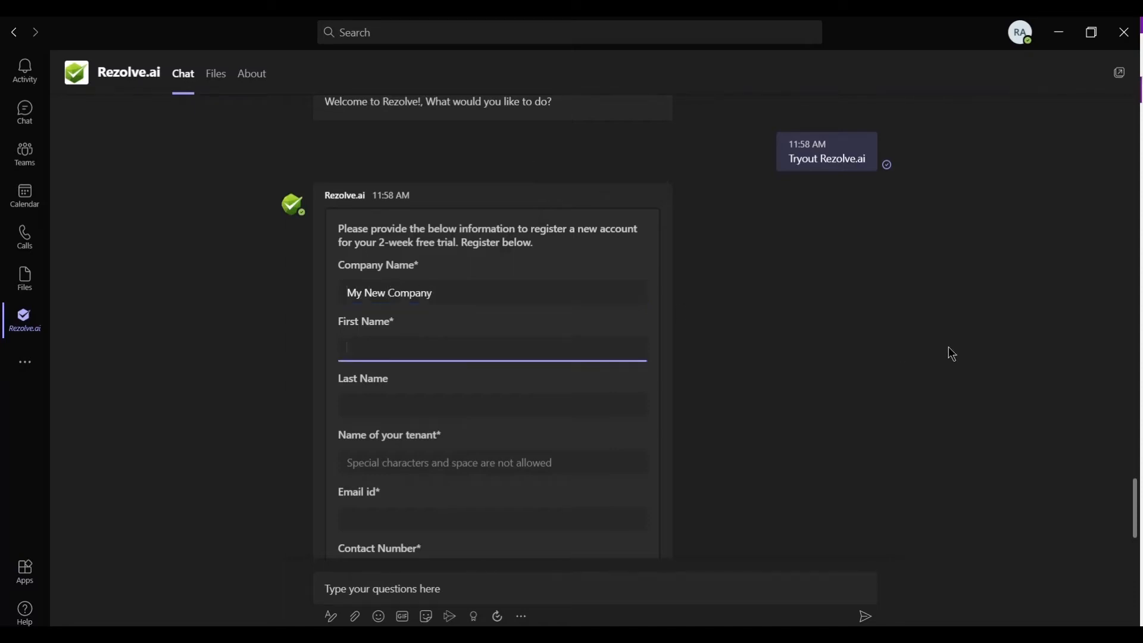
{"action": "type", "text": "John"}
{"action": "key", "text": "Tab"}
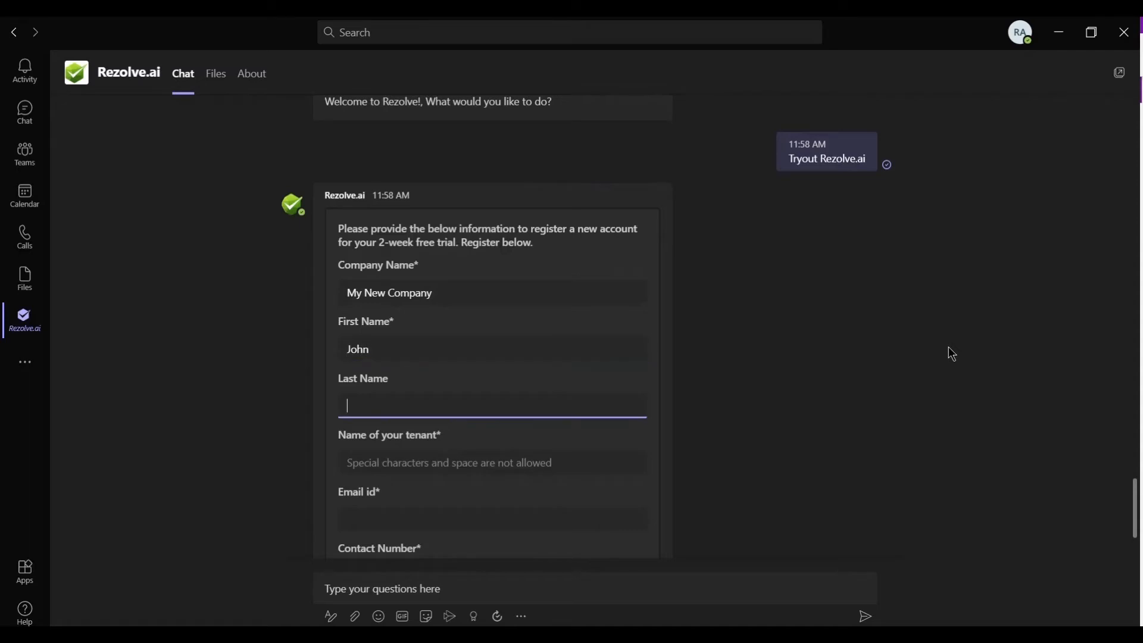
{"action": "type", "text": "Doe"}
{"action": "key", "text": "Tab"}
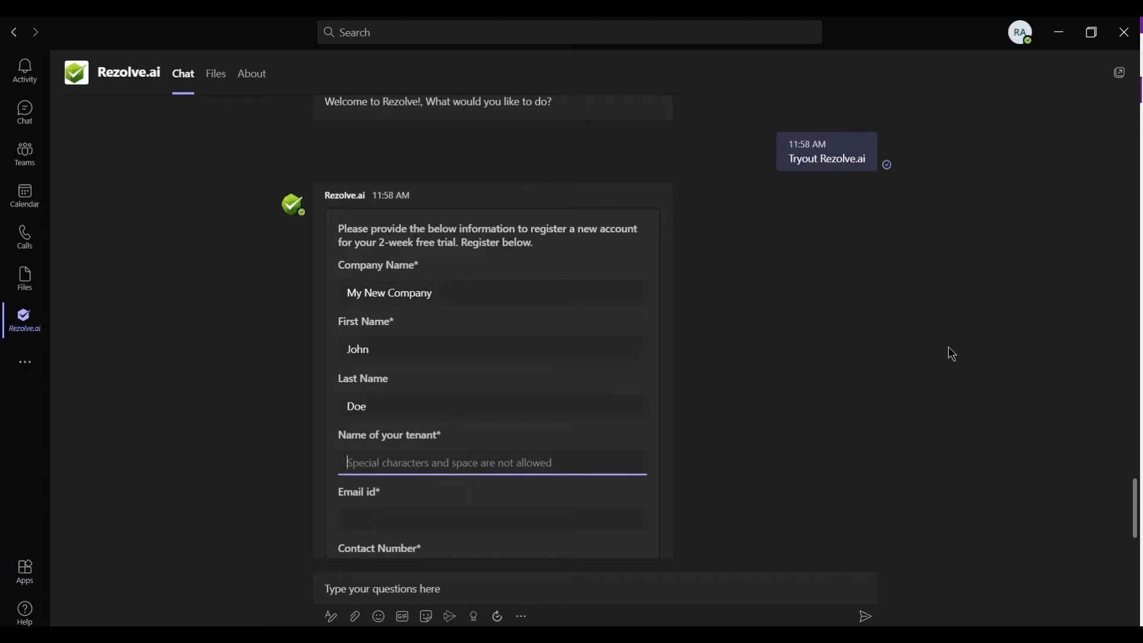
- Set the tenant name to mynewcompany in the registration form
{"action": "type", "text": "mynewc"}
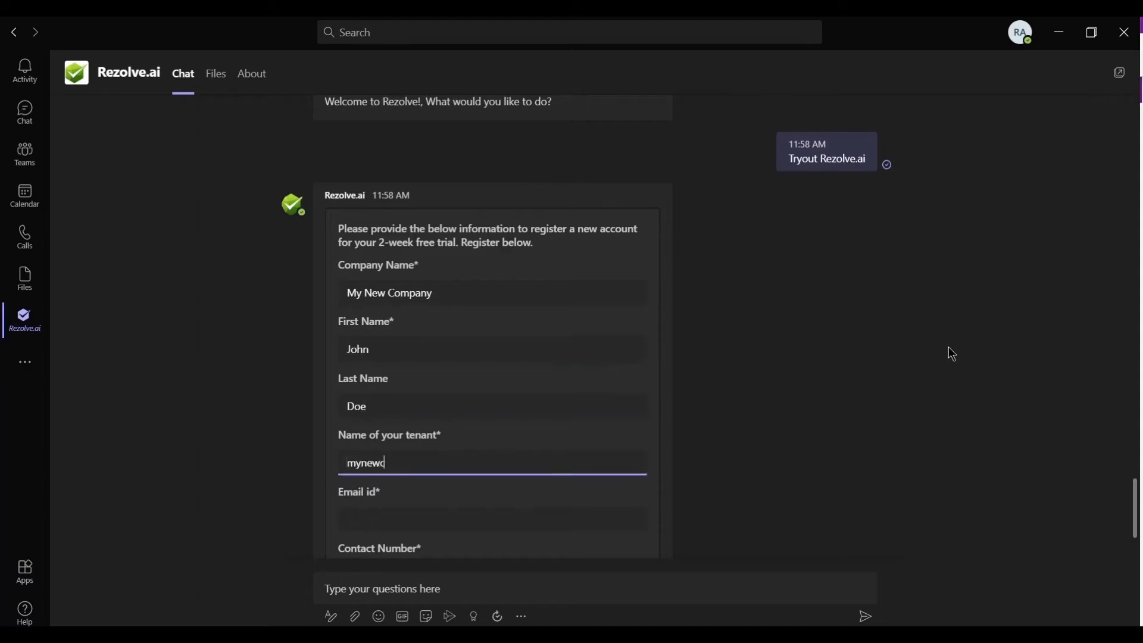
{"action": "type", "text": "ompnay"}
{"action": "type", "text": "ny"}
{"action": "key", "text": "Tab"}
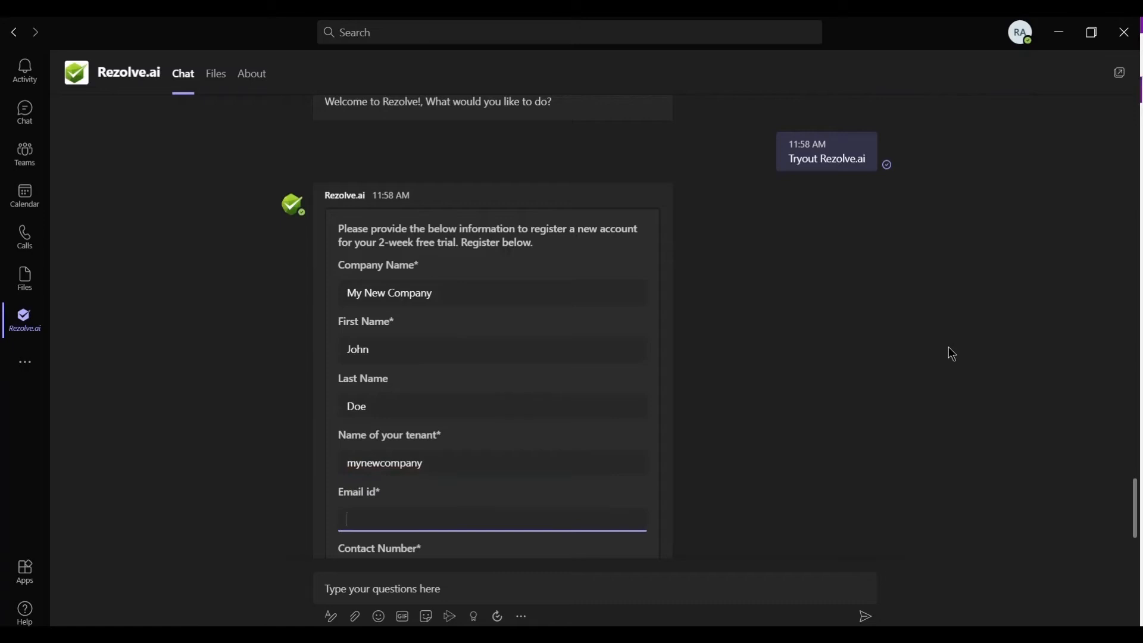
- Fill in the registrant's e-mail address and contact number in the registration form
{"action": "key", "text": "ctrl+v"}
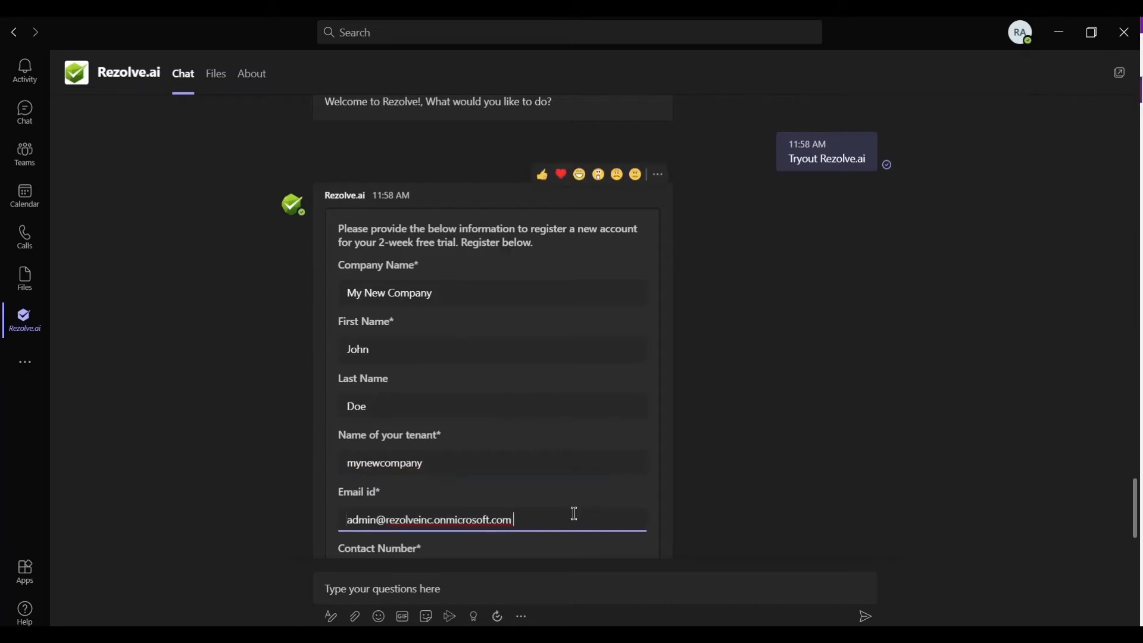
{"action": "scroll", "coordinate": [574, 516], "scroll_direction": "down", "scroll_amount": 1}
{"action": "left_click", "coordinate": [443, 499]}
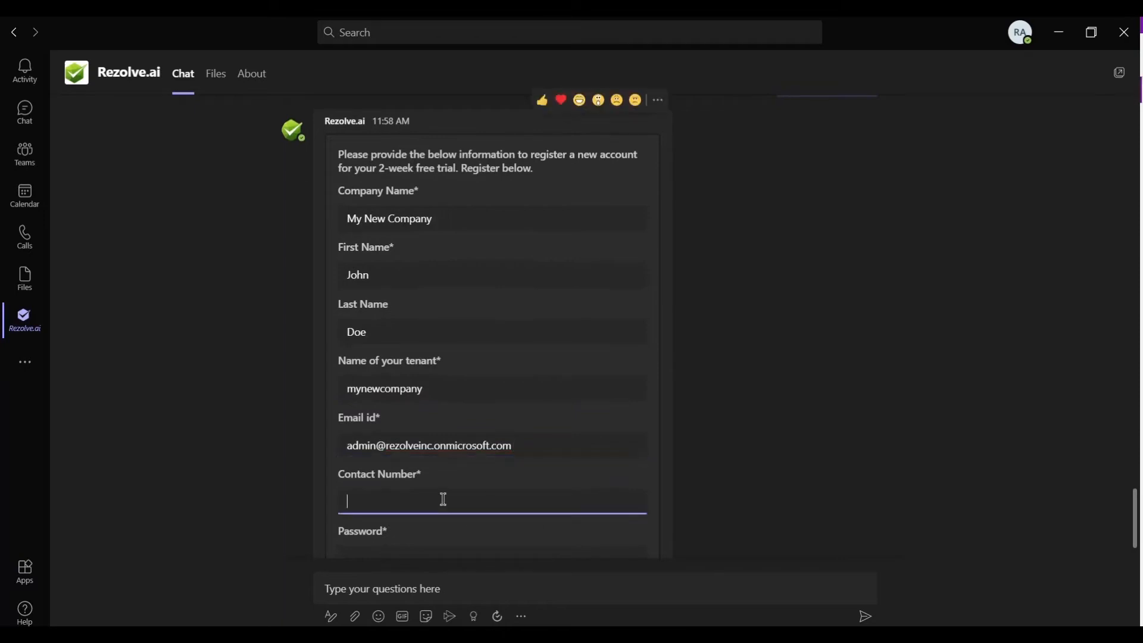
{"action": "scroll", "coordinate": [413, 545], "scroll_direction": "down", "scroll_amount": 2}
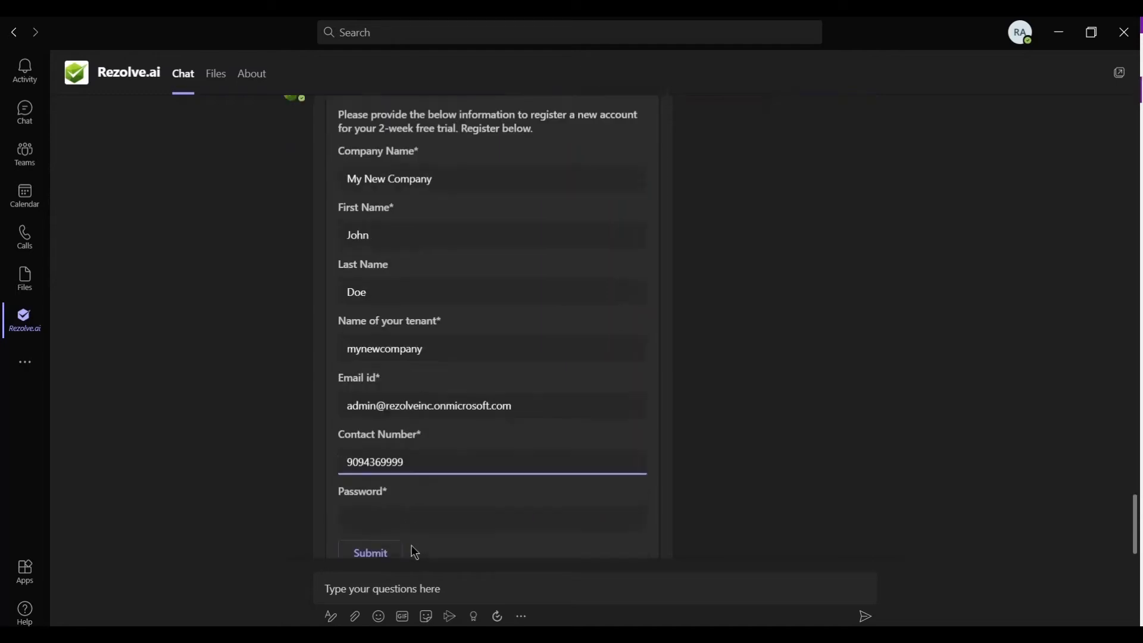
- Enter the account password and submit the free trial registration form
{"action": "left_click", "coordinate": [384, 479]}
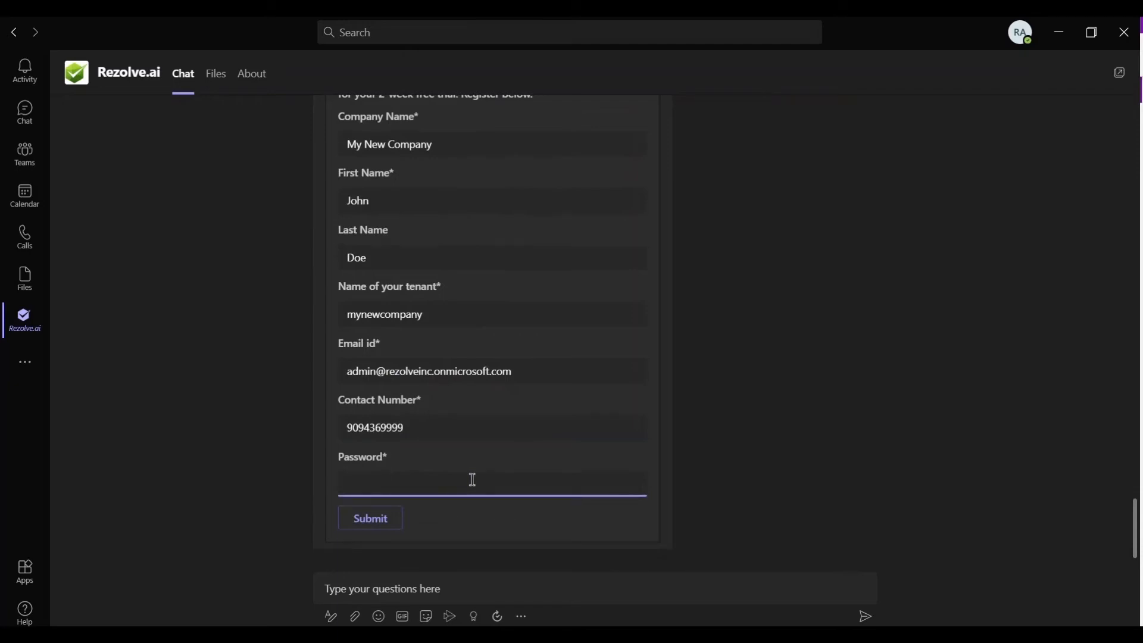
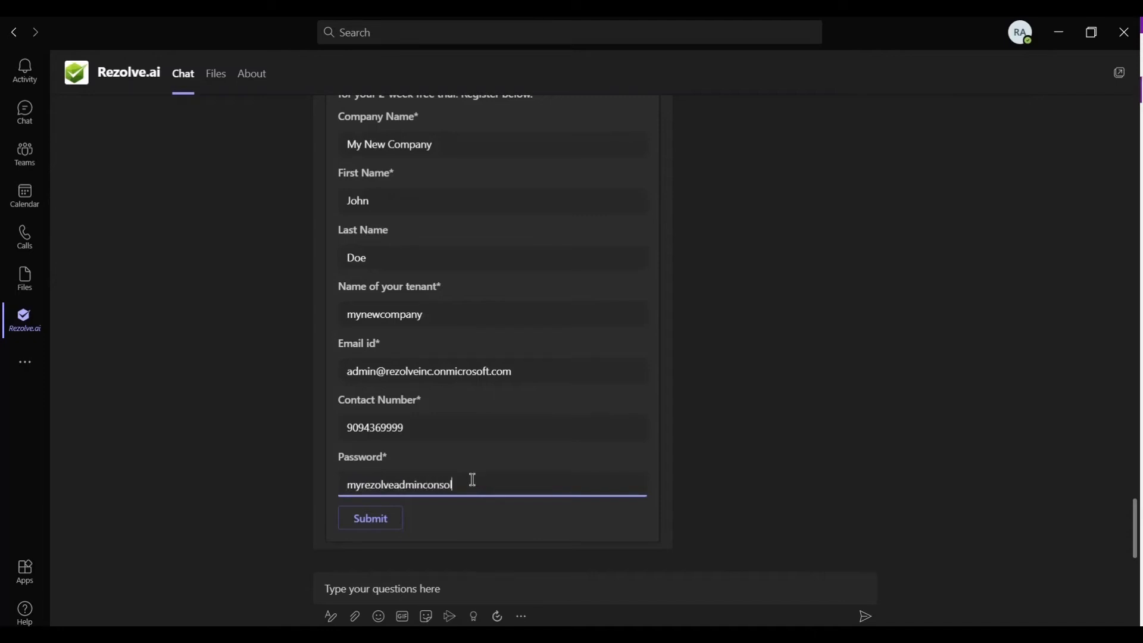
{"action": "left_click", "coordinate": [367, 526]}
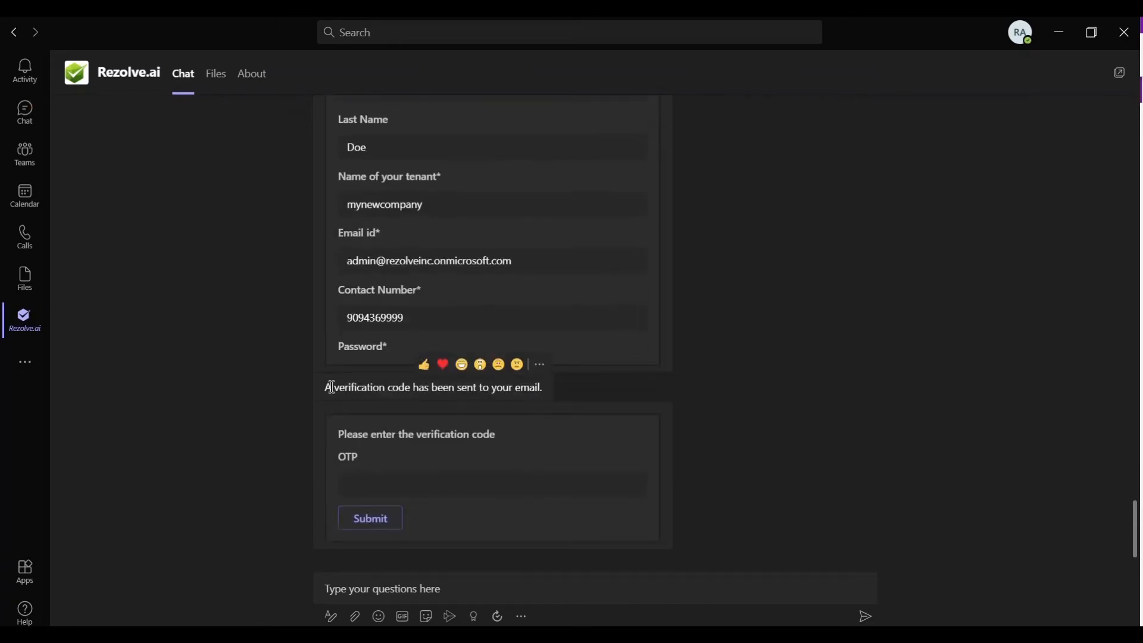
- Switch to the Outlook mailbox and read the registration OTP in the Rezolve.ai Free Subscription Activation e-mail
{"action": "left_click", "coordinate": [403, 484]}
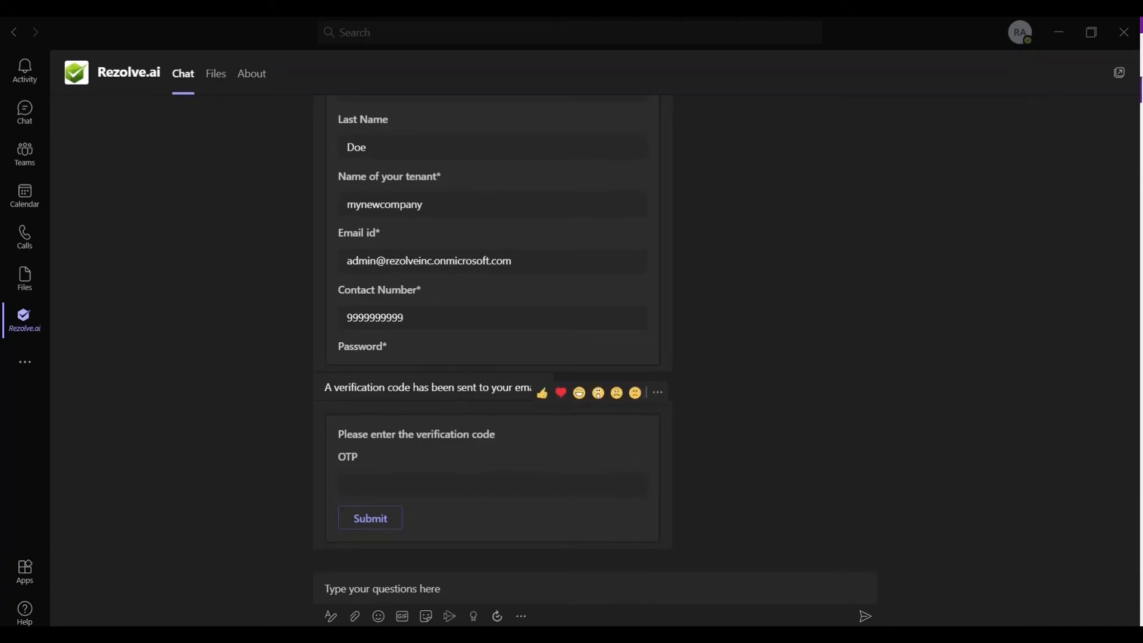
{"action": "mouse_move", "coordinate": [268, 622]}
{"action": "left_click", "coordinate": [272, 598]}
{"action": "left_click", "coordinate": [292, 220]}
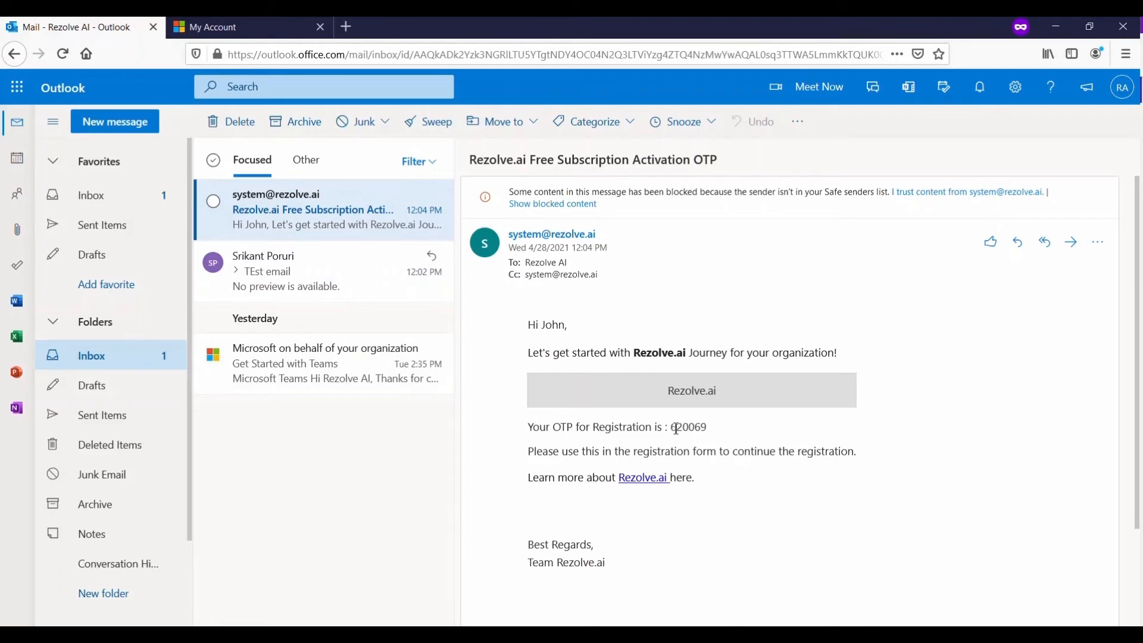
{"action": "left_click_drag", "start_coordinate": [670, 428], "coordinate": [713, 427]}
{"action": "left_click", "coordinate": [742, 439]}
- Switch back to Microsoft Teams, enter the e-mailed verification code in the OTP form and submit it
{"action": "key", "text": "alt+Tab"}
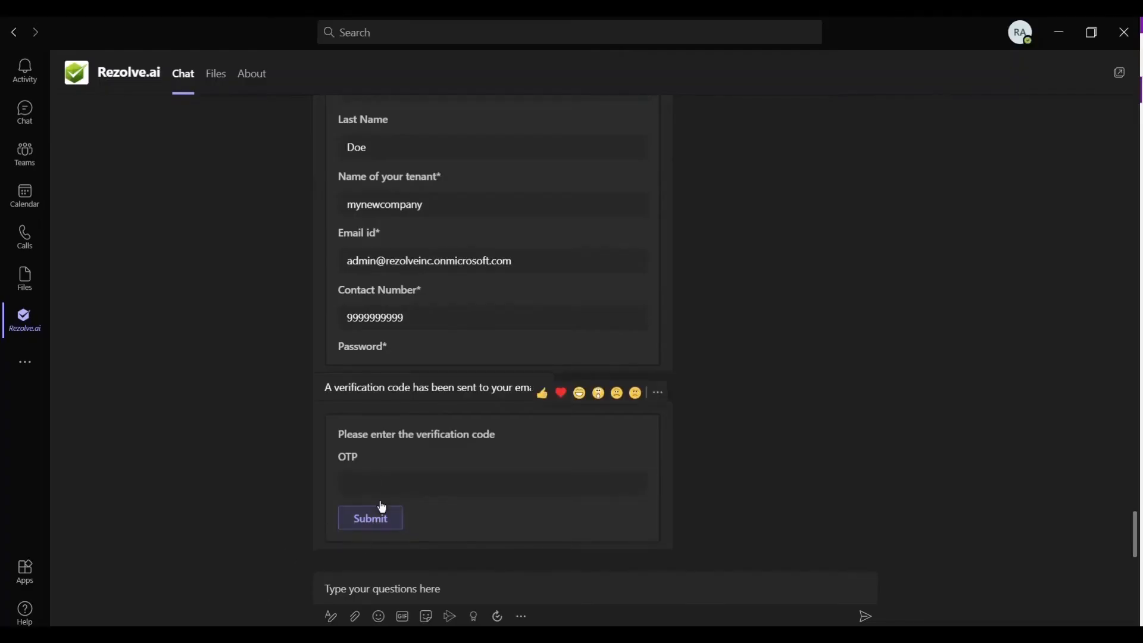
{"action": "left_click", "coordinate": [375, 472]}
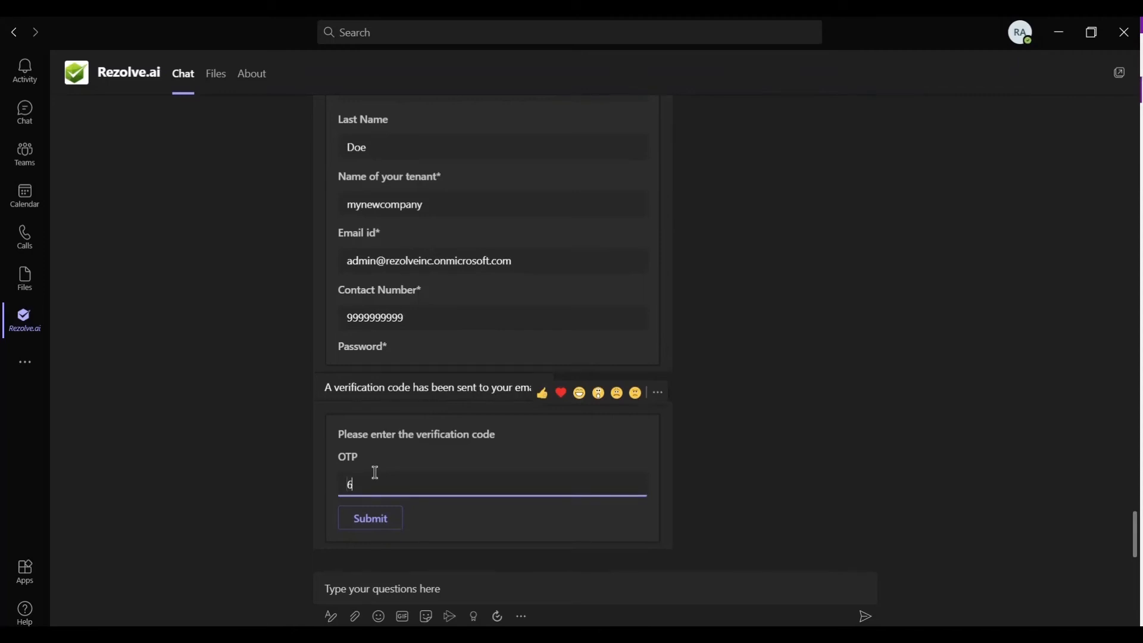
{"action": "left_click", "coordinate": [370, 529]}
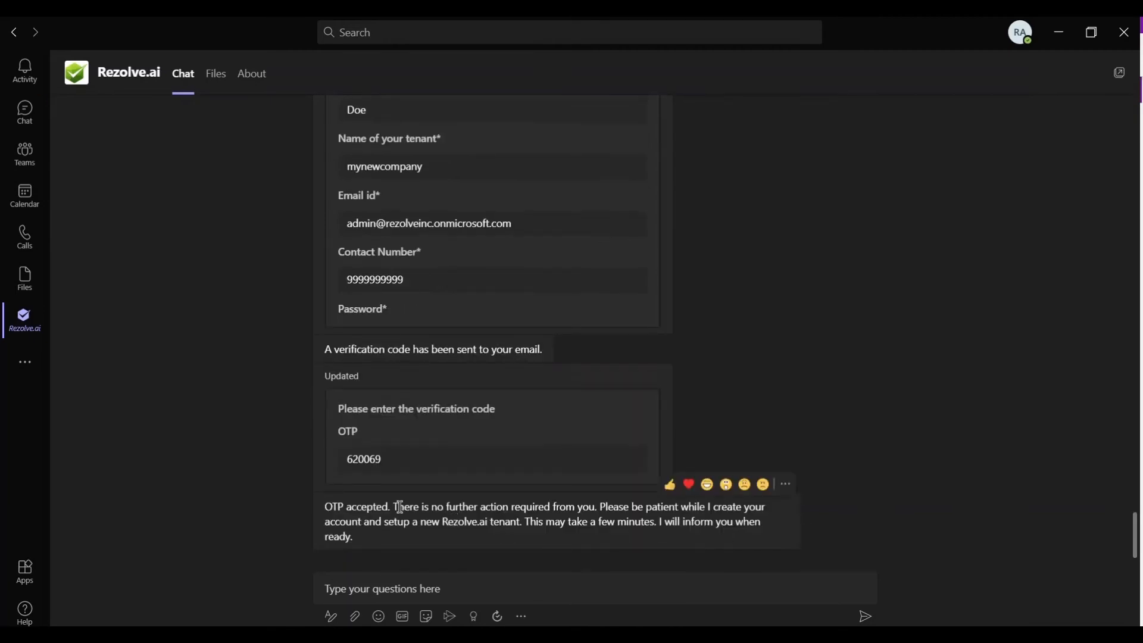
- Read the Rezolve.ai bot's replies about account creation, the connected instance and the account access address
{"action": "left_click_drag", "start_coordinate": [395, 506], "coordinate": [594, 506]}
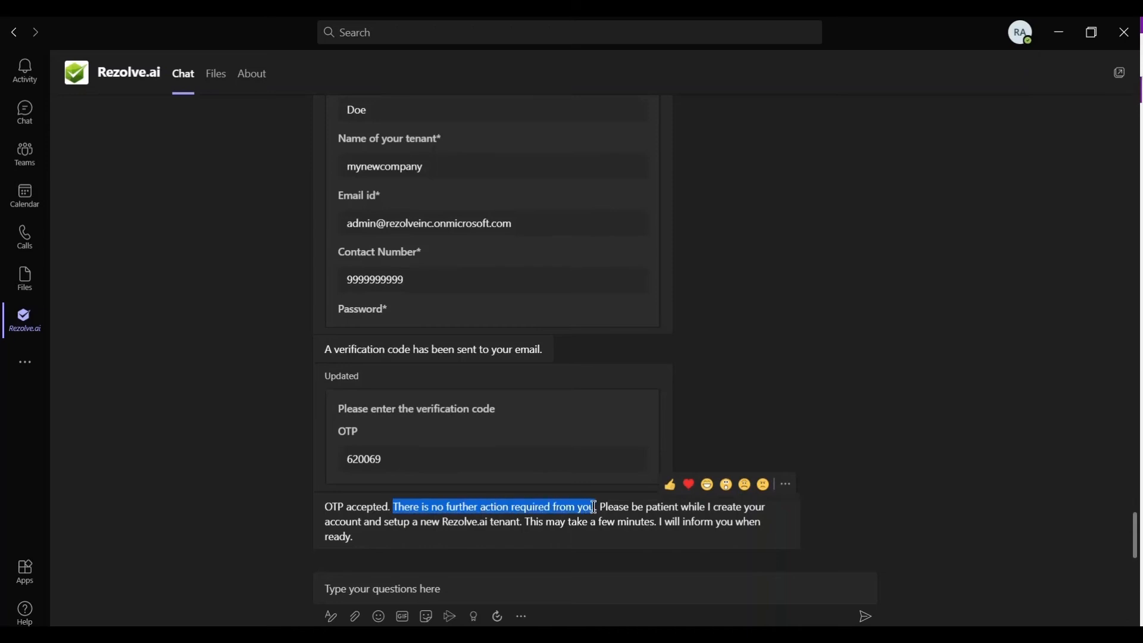
{"action": "left_click", "coordinate": [899, 505]}
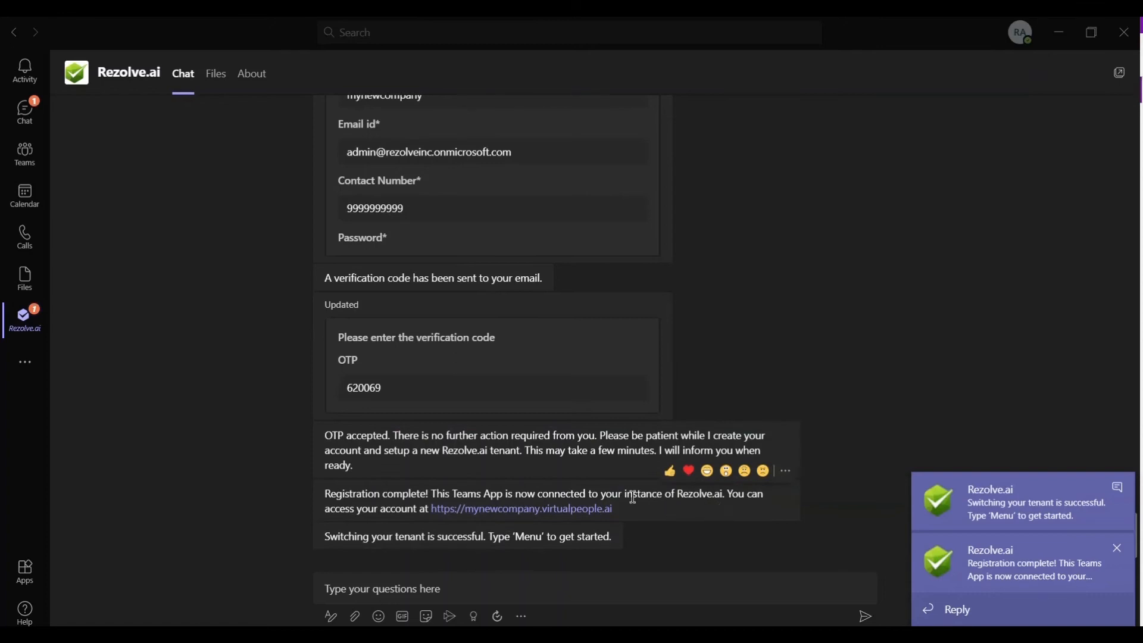
{"action": "left_click_drag", "start_coordinate": [642, 493], "coordinate": [722, 493]}
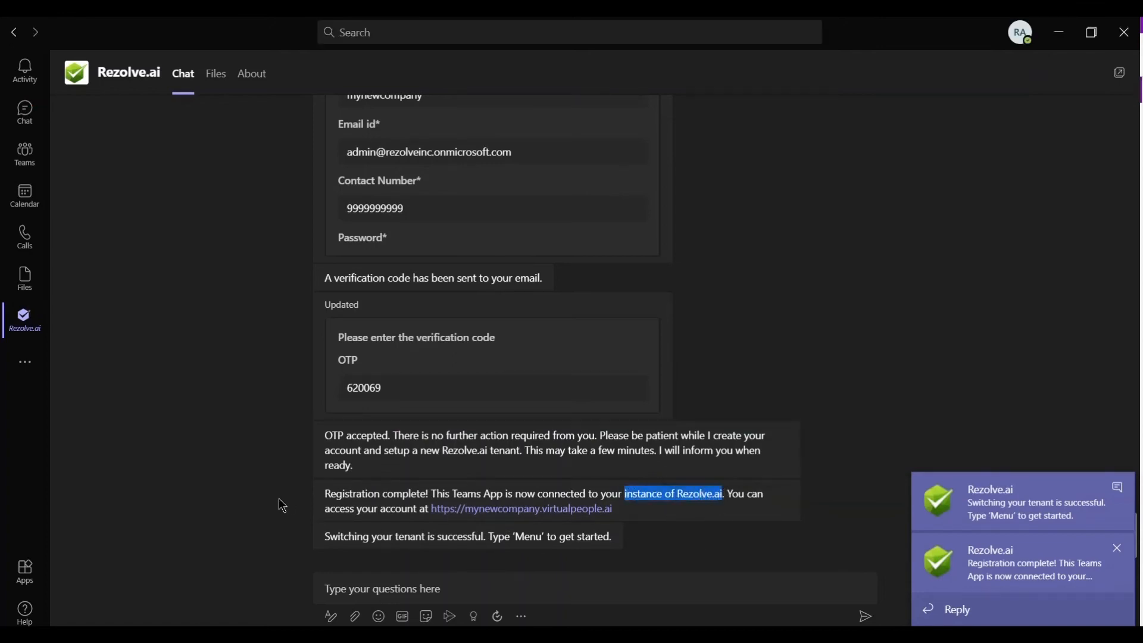
{"action": "left_click_drag", "start_coordinate": [622, 510], "coordinate": [432, 508]}
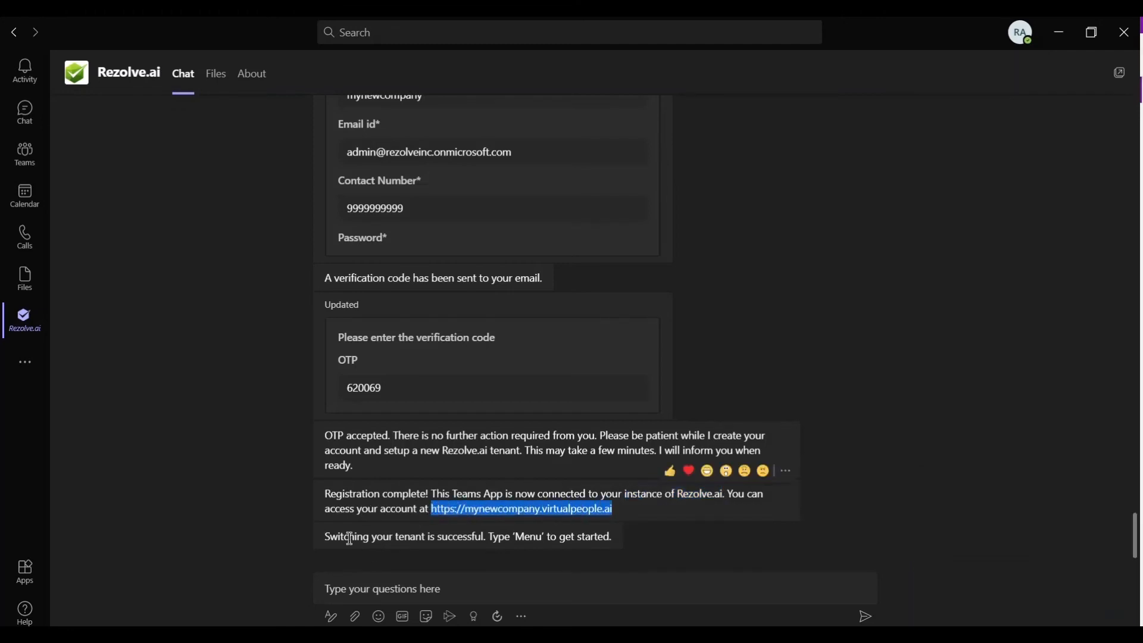
- Send the message Menu to the Rezolve.ai bot and read its greeting
{"action": "left_click", "coordinate": [363, 590]}
{"action": "type", "text": "Menu"}
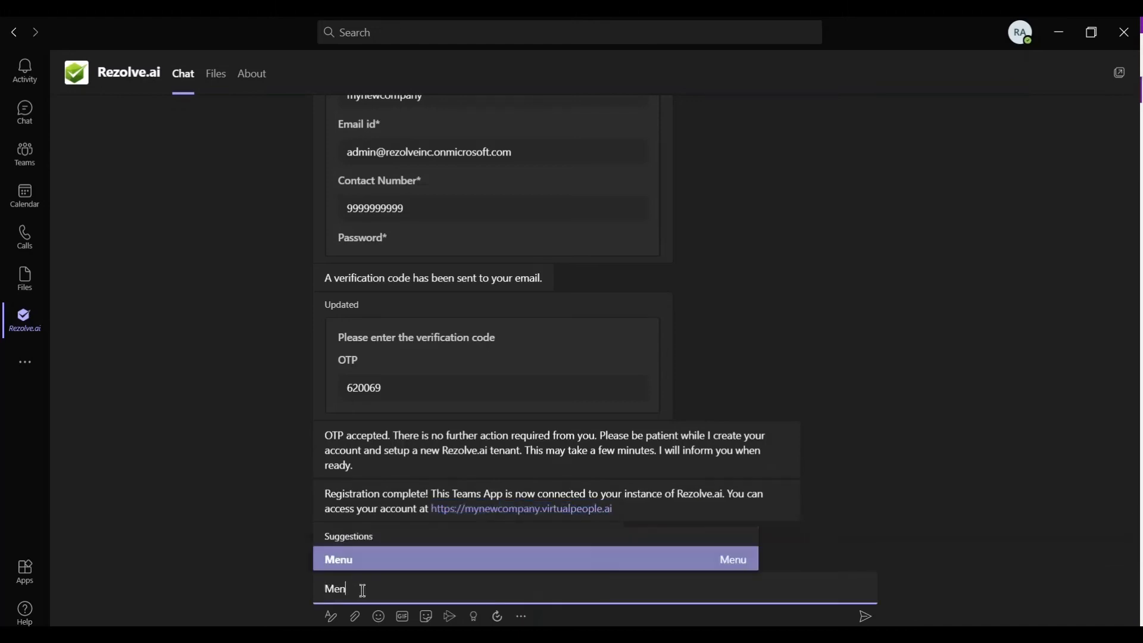
{"action": "key", "text": "Return"}
{"action": "key", "text": "Return"}
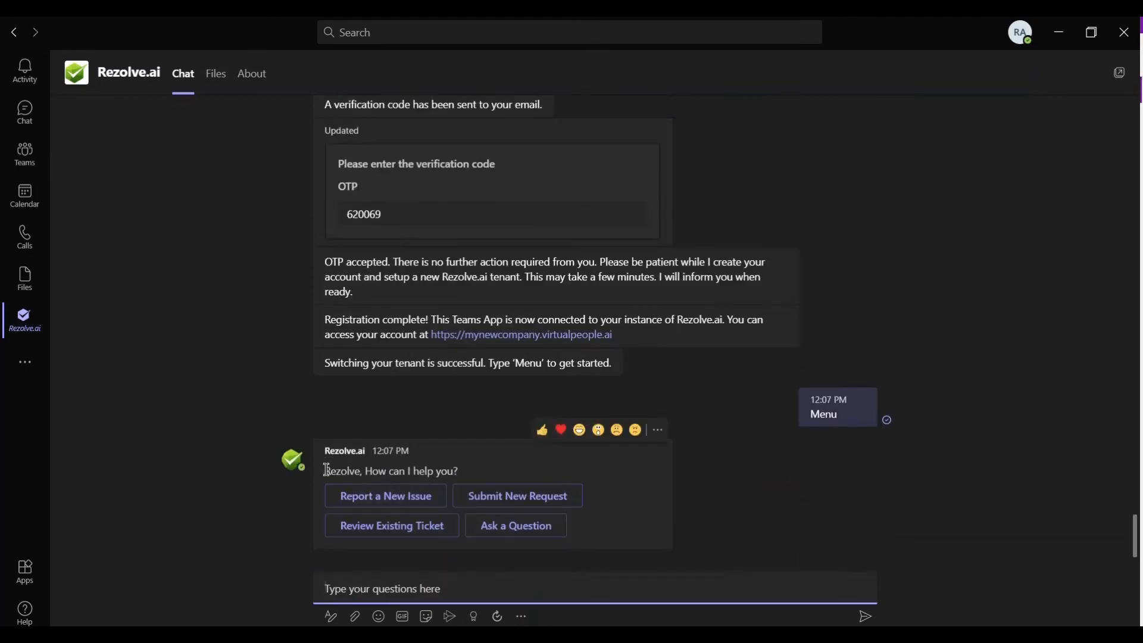
{"action": "left_click_drag", "start_coordinate": [325, 471], "coordinate": [474, 478]}
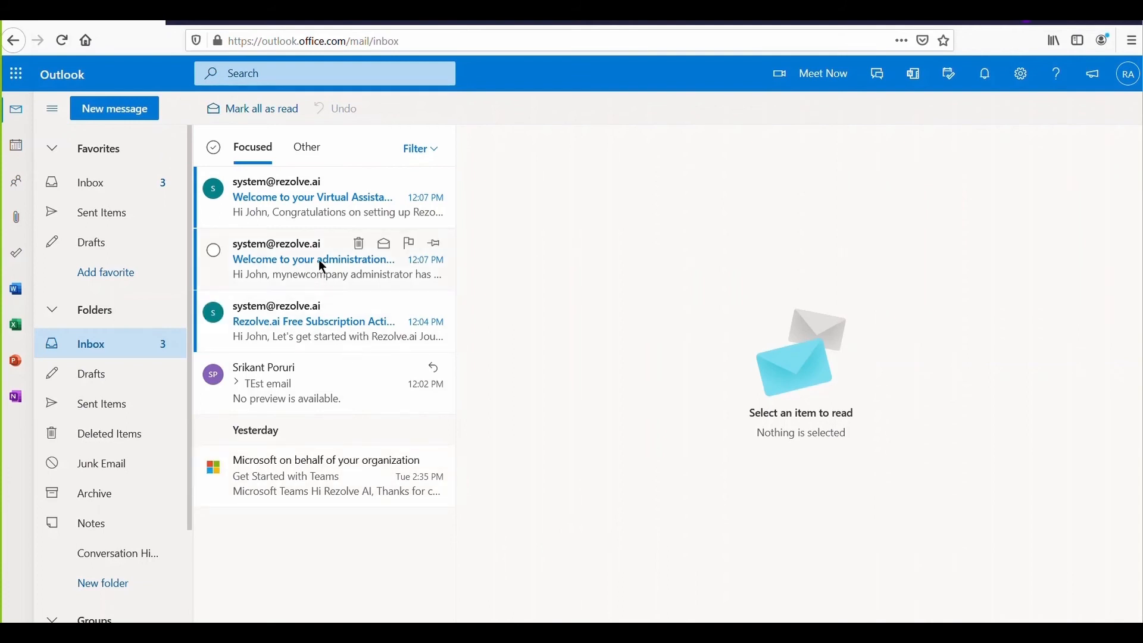
- In the Outlook inbox, review the Free Subscription Activation OTP e-mail and the administration portal welcome e-mail
{"action": "left_click", "coordinate": [304, 324]}
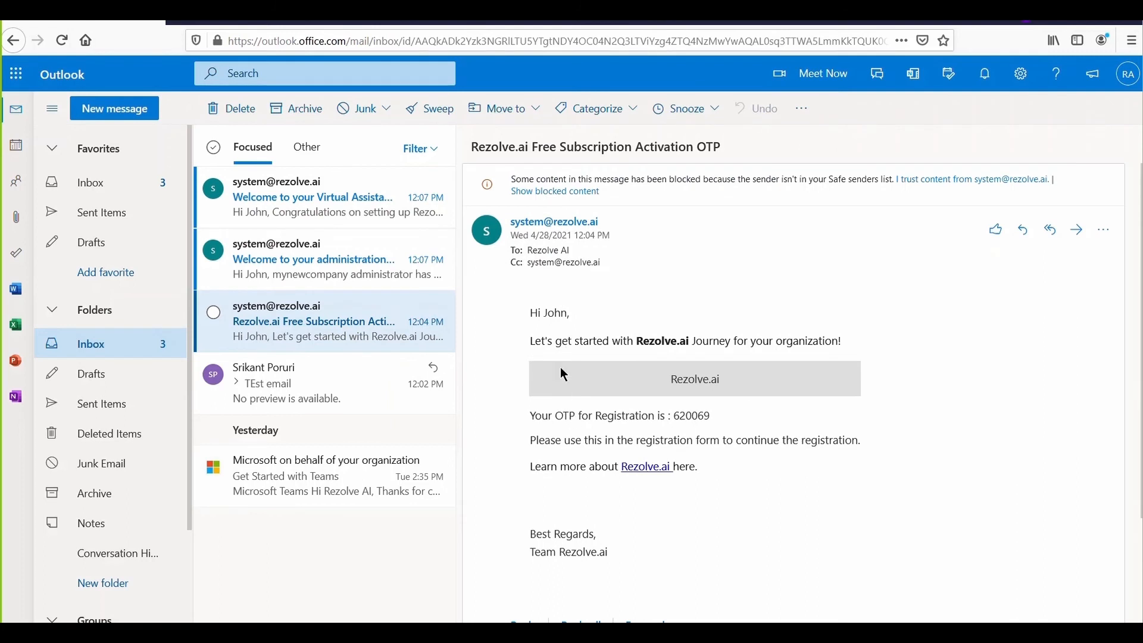
{"action": "double_click", "coordinate": [691, 416]}
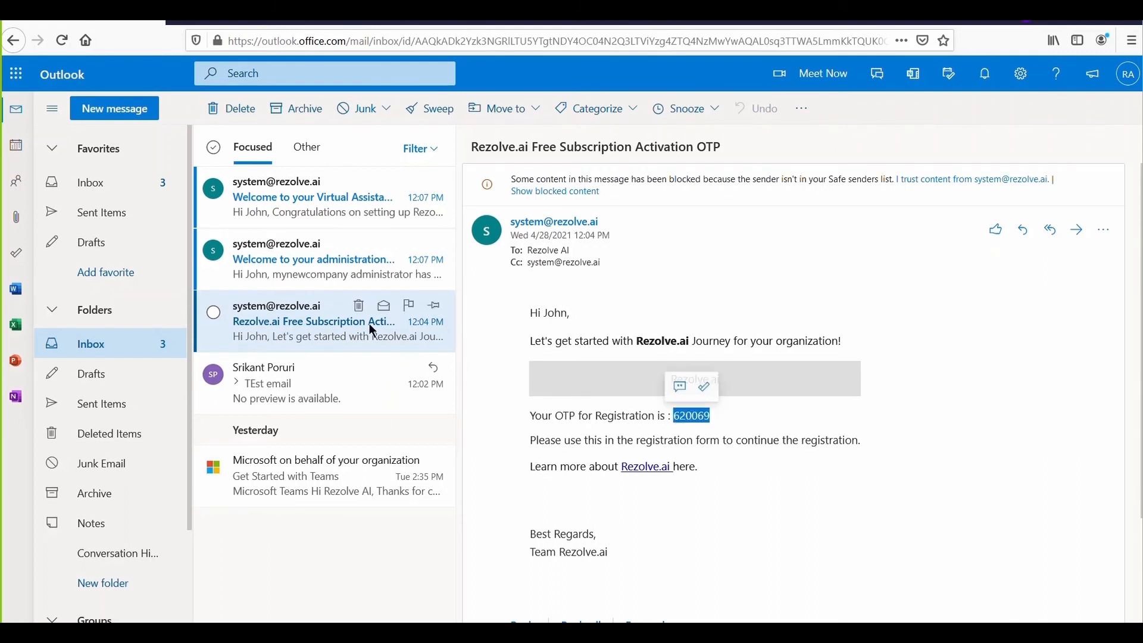
{"action": "left_click", "coordinate": [275, 276]}
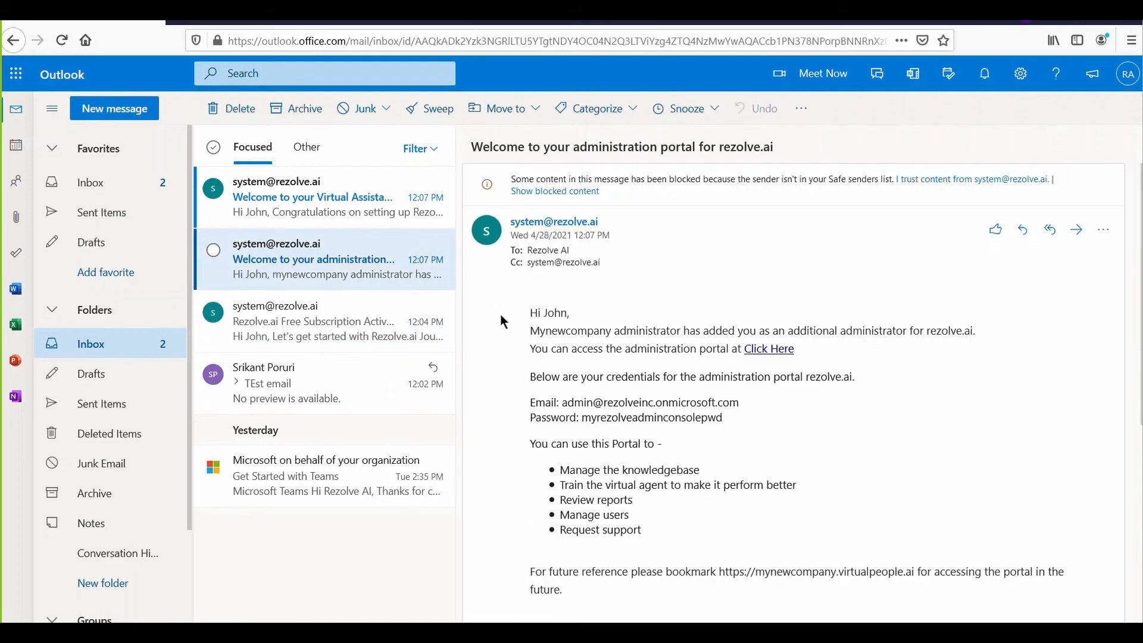
{"action": "double_click", "coordinate": [306, 259]}
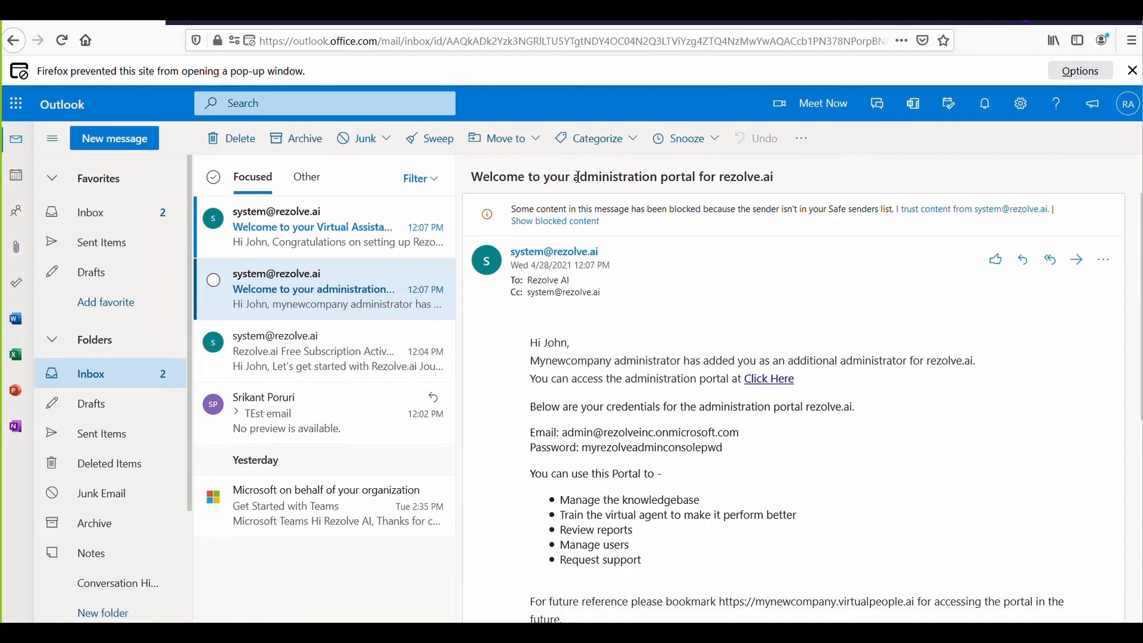
{"action": "left_click_drag", "start_coordinate": [579, 177], "coordinate": [787, 179]}
{"action": "left_click", "coordinate": [788, 475]}
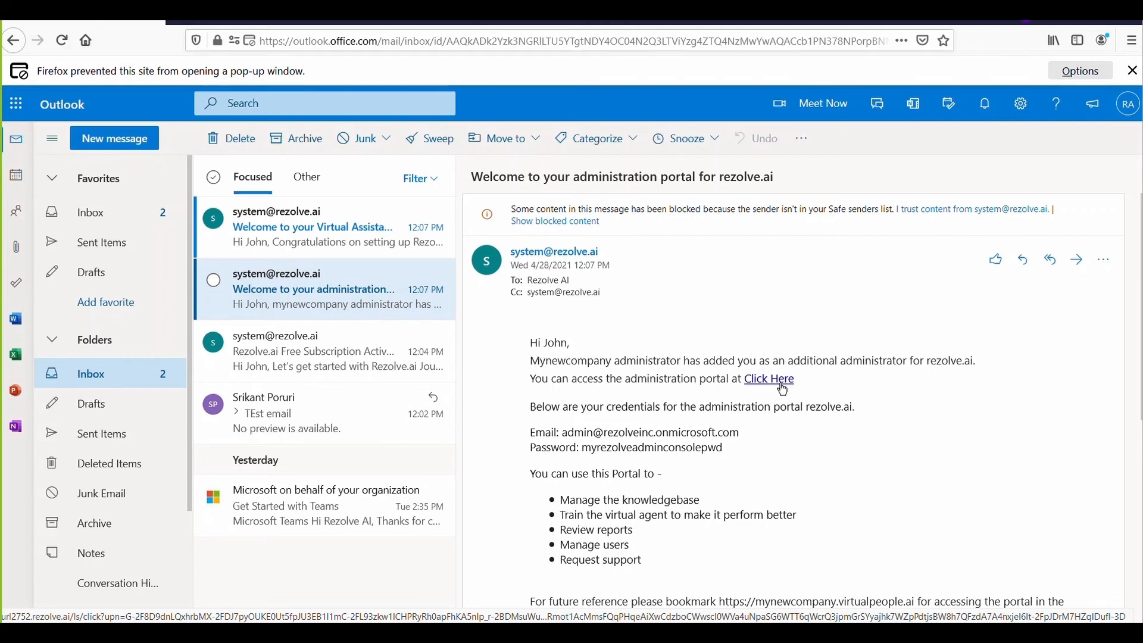
- Open the administration portal linked in the welcome e-mail and fill in the administrator's e-mail on its login page
{"action": "left_click", "coordinate": [782, 386]}
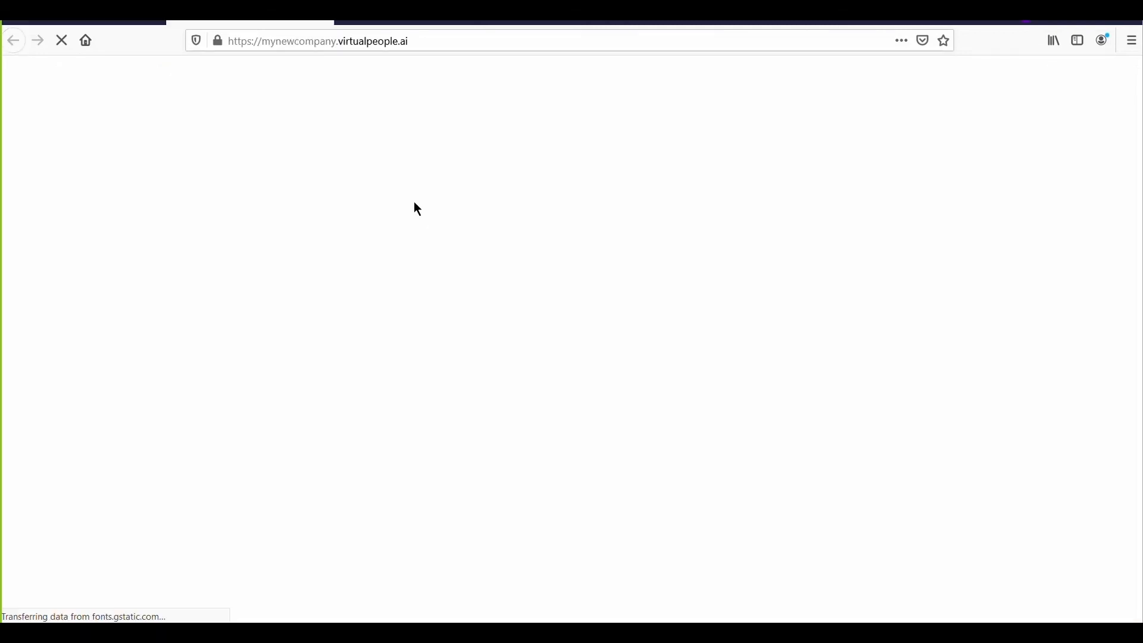
{"action": "left_click", "coordinate": [247, 41]}
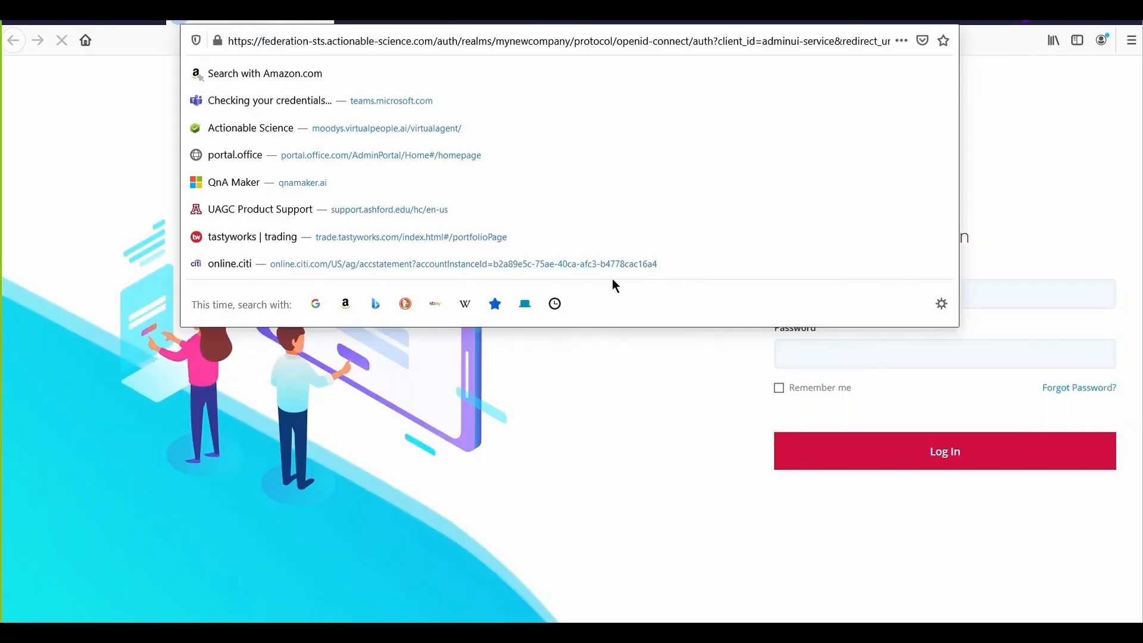
{"action": "left_click", "coordinate": [458, 447]}
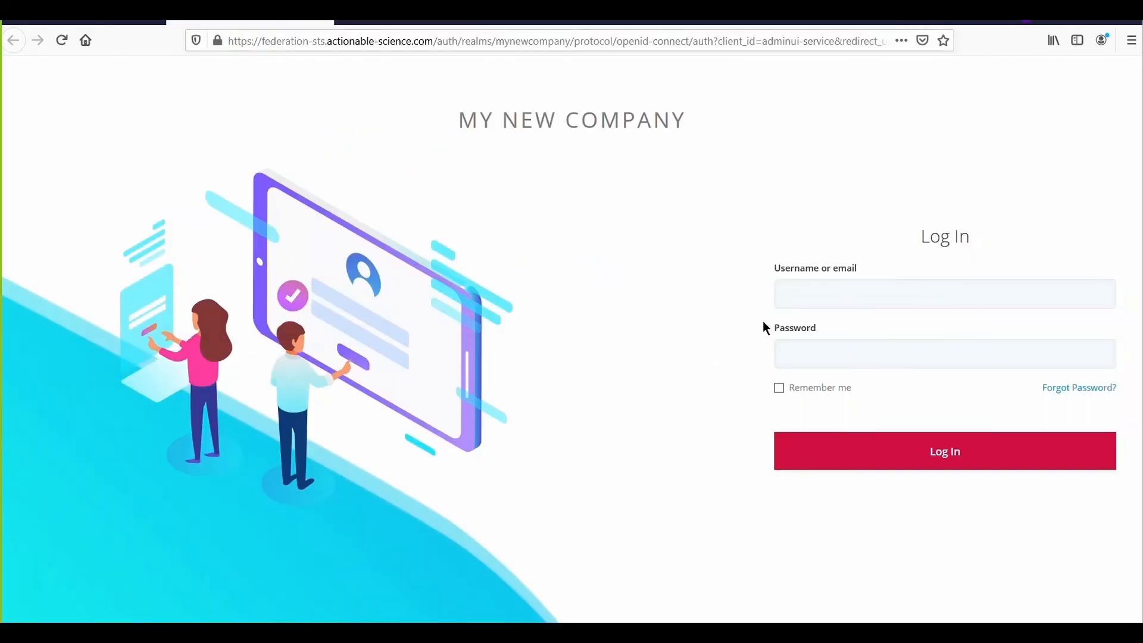
{"action": "left_click", "coordinate": [819, 298]}
{"action": "key", "text": "ctrl+v"}
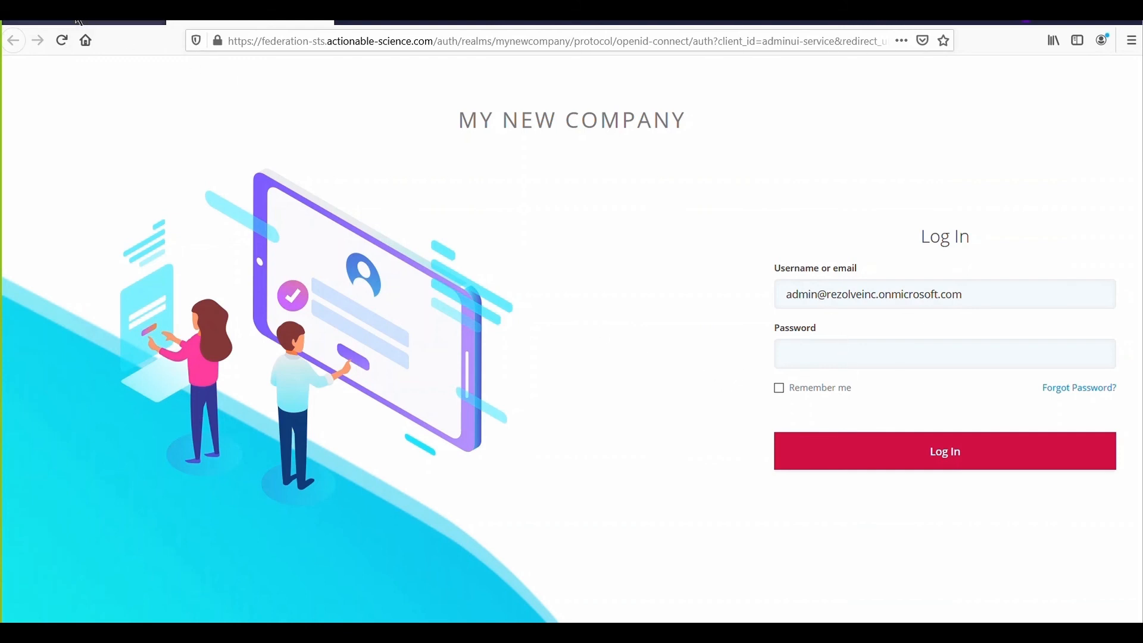
- Copy the portal password from the administration e-mail, enter it on the login page, log in and check the dashboard's knowledge base size
{"action": "left_click", "coordinate": [72, 24]}
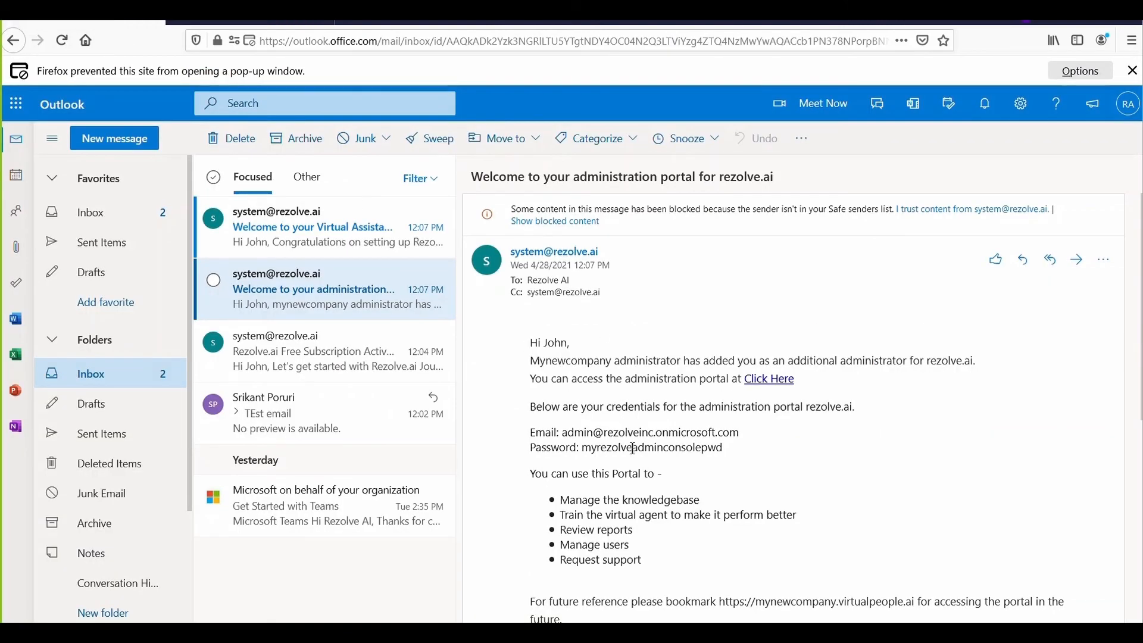
{"action": "left_click_drag", "start_coordinate": [583, 448], "coordinate": [723, 453]}
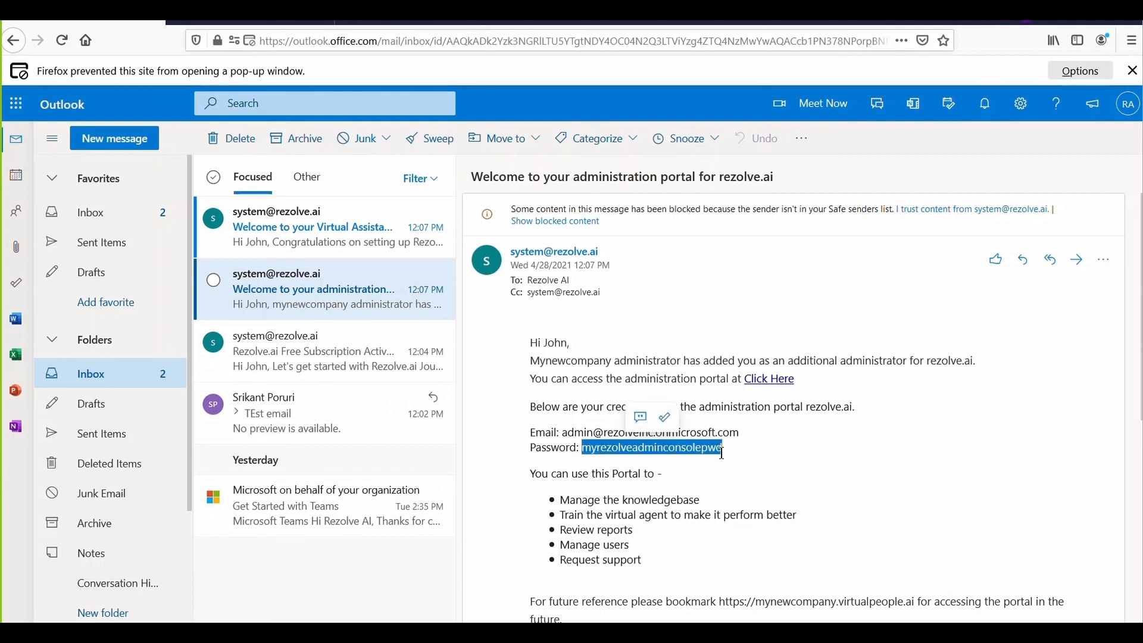
{"action": "left_click", "coordinate": [13, 40]}
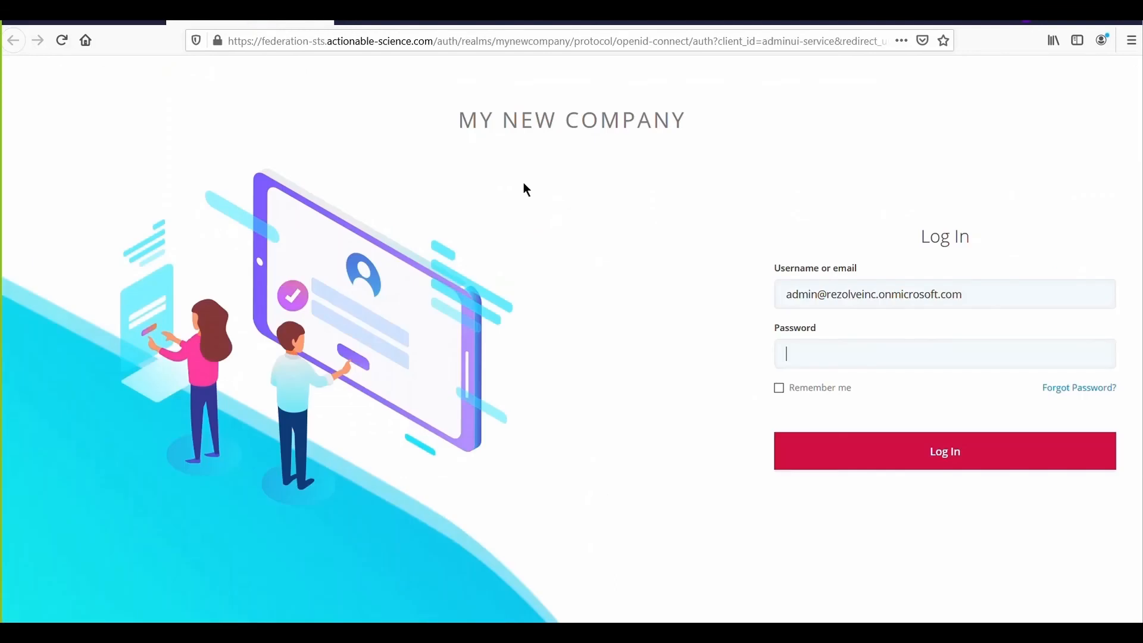
{"action": "left_click", "coordinate": [844, 358]}
{"action": "key", "text": "ctrl+v"}
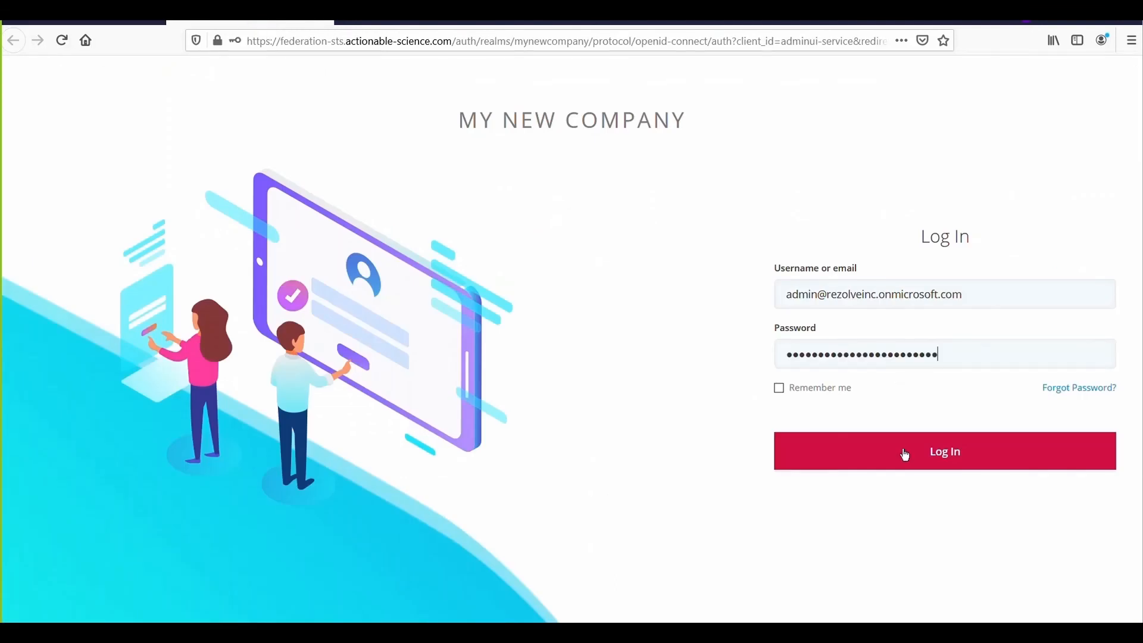
{"action": "left_click", "coordinate": [934, 454]}
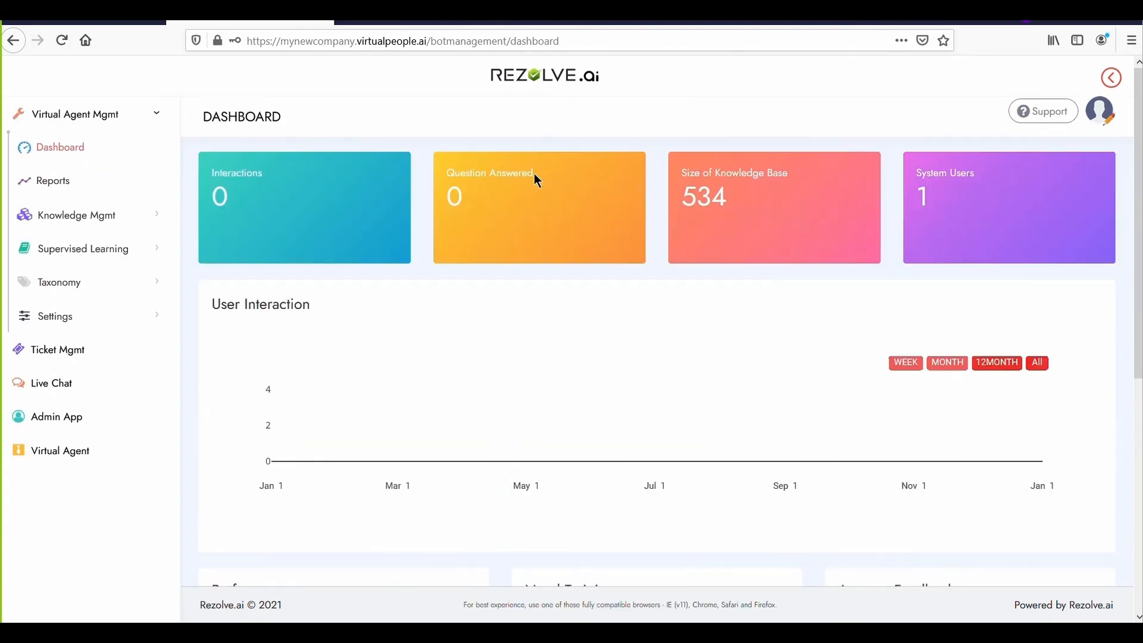
{"action": "double_click", "coordinate": [694, 200]}
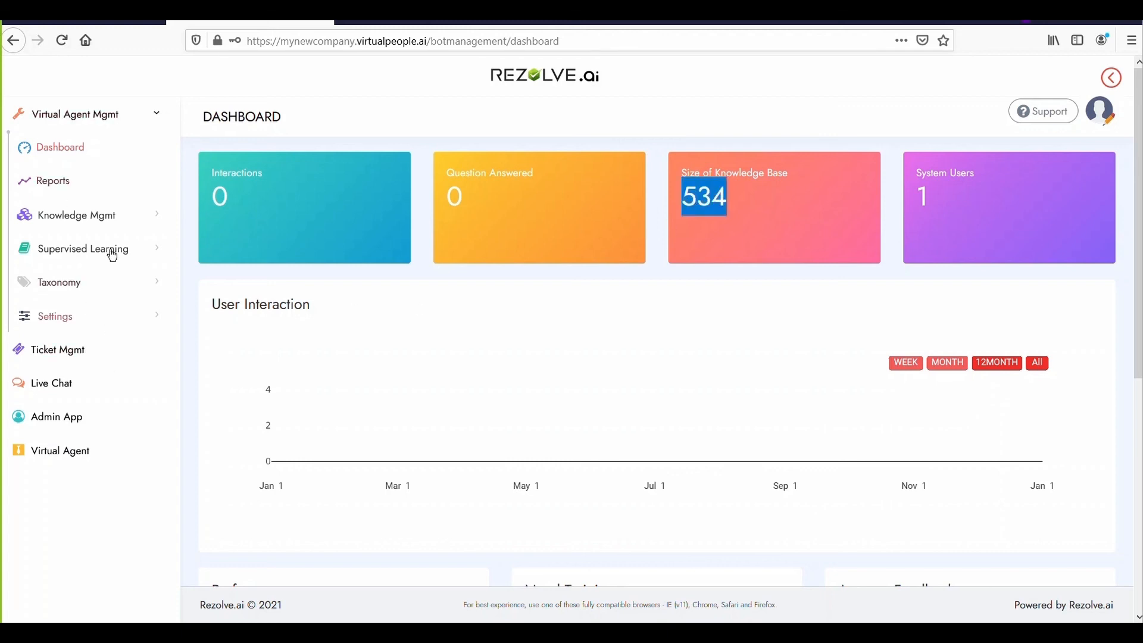
- Return to Outlook and read the Welcome to your Virtual Assistant from Rezolve.ai e-mail, including the management console uses
{"action": "left_click", "coordinate": [78, 21]}
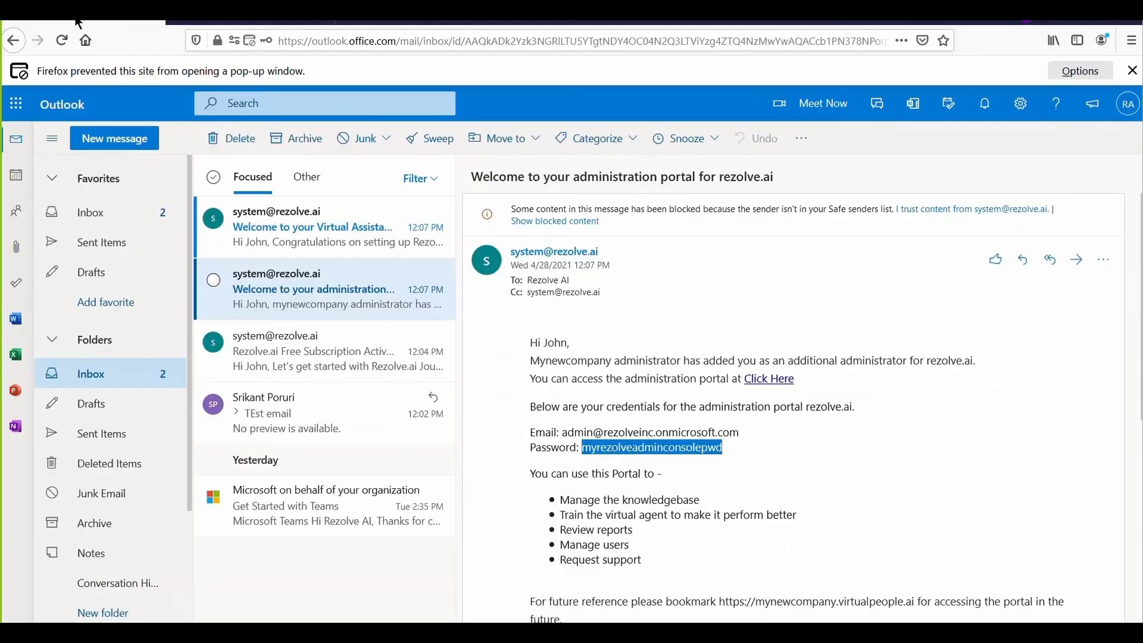
{"action": "left_click", "coordinate": [303, 245]}
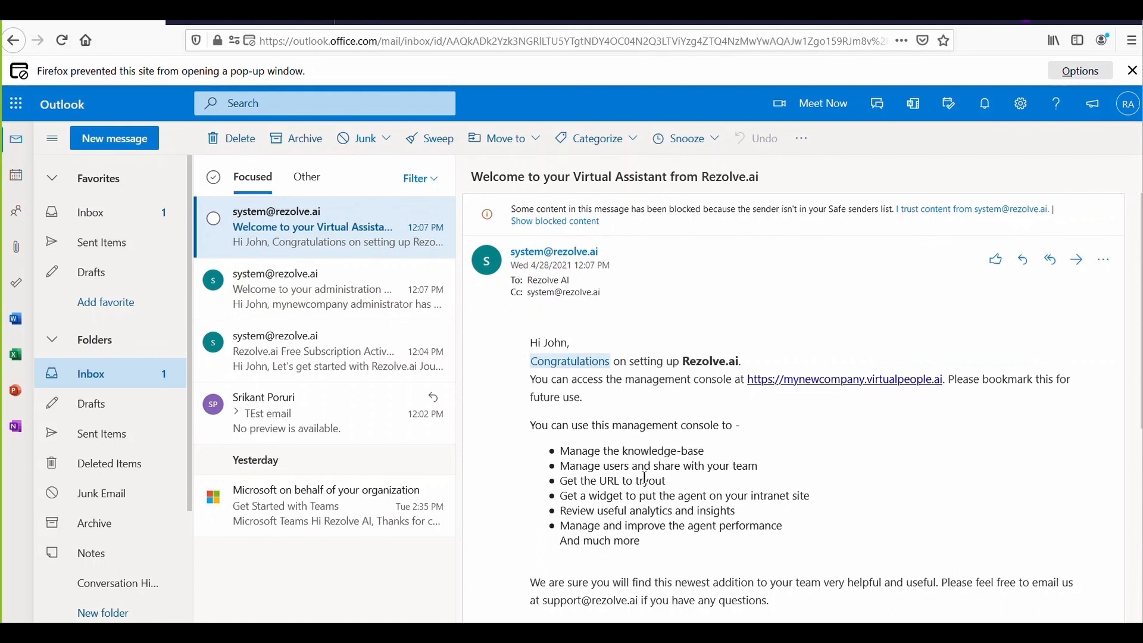
{"action": "scroll", "coordinate": [646, 479], "scroll_direction": "down", "scroll_amount": 3}
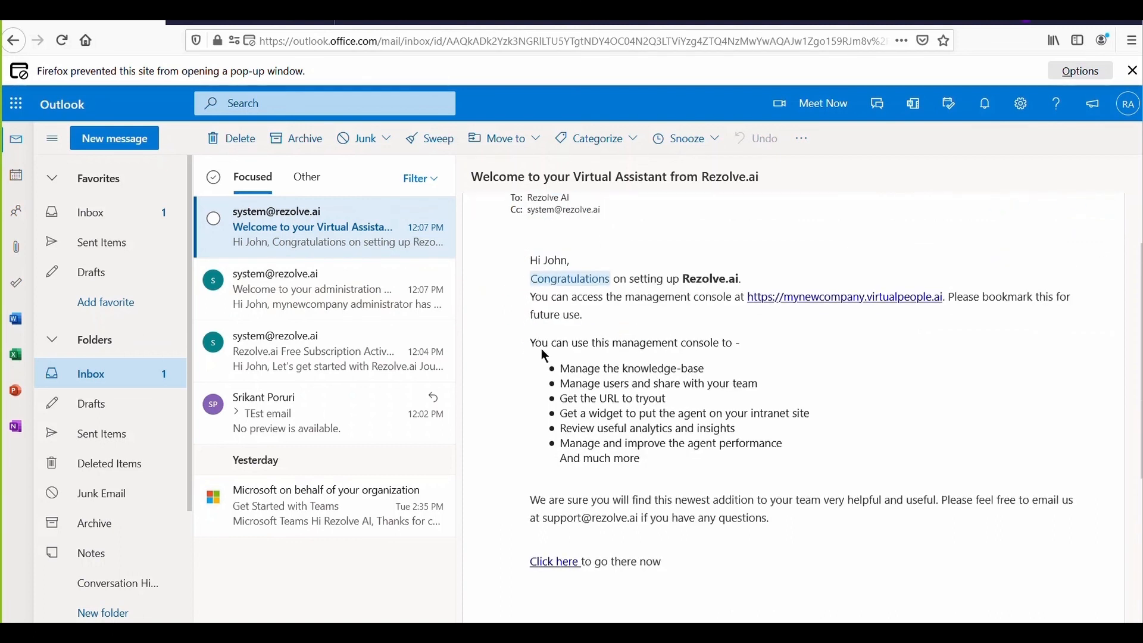
{"action": "left_click_drag", "start_coordinate": [530, 342], "coordinate": [1021, 456]}
{"action": "left_click", "coordinate": [1017, 449]}
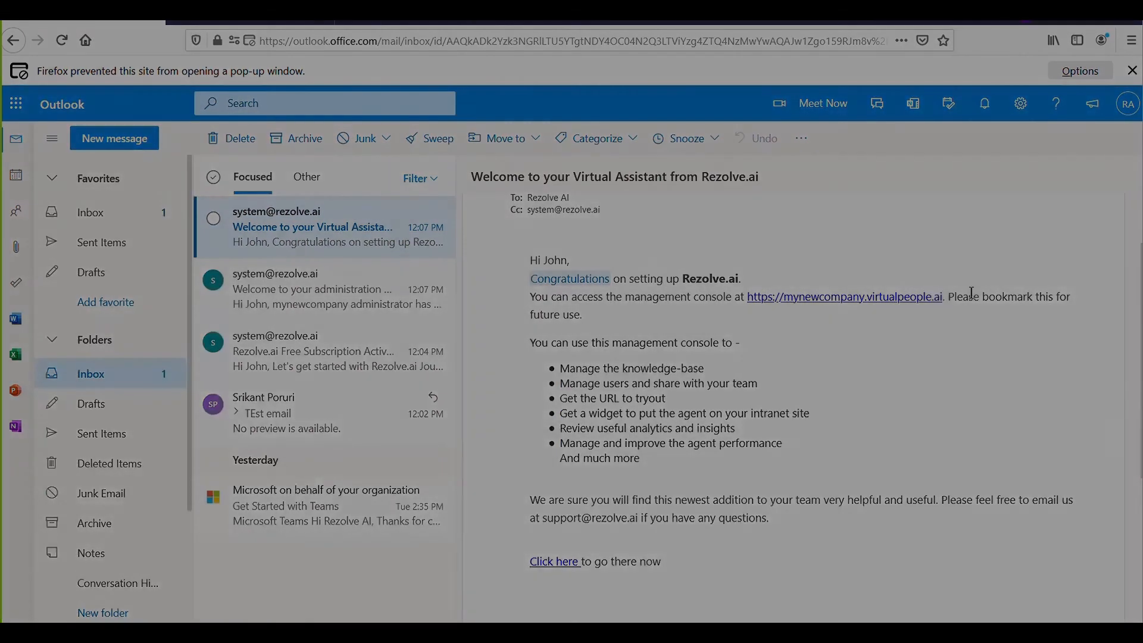